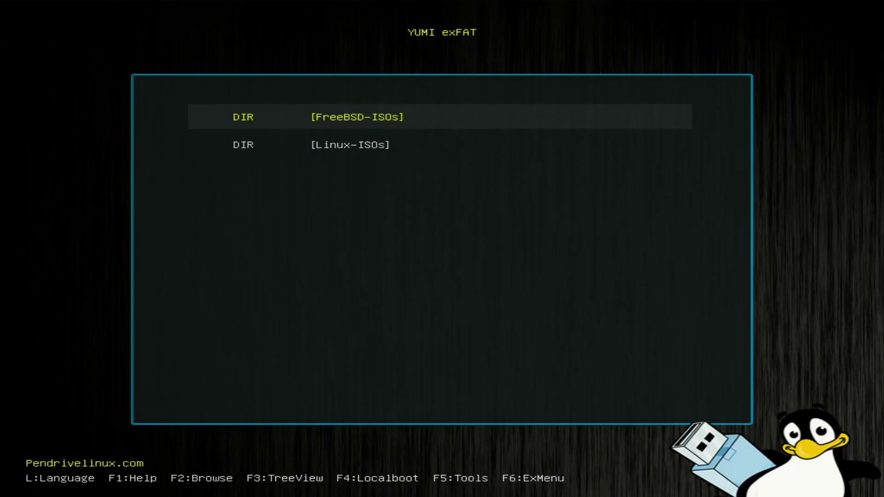
Step: Boot FreeBSD-14.2-RELEASE-amd64-disc1.iso from the FreeBSD-ISOs folder in normal mode and launch its installer
key("Return")
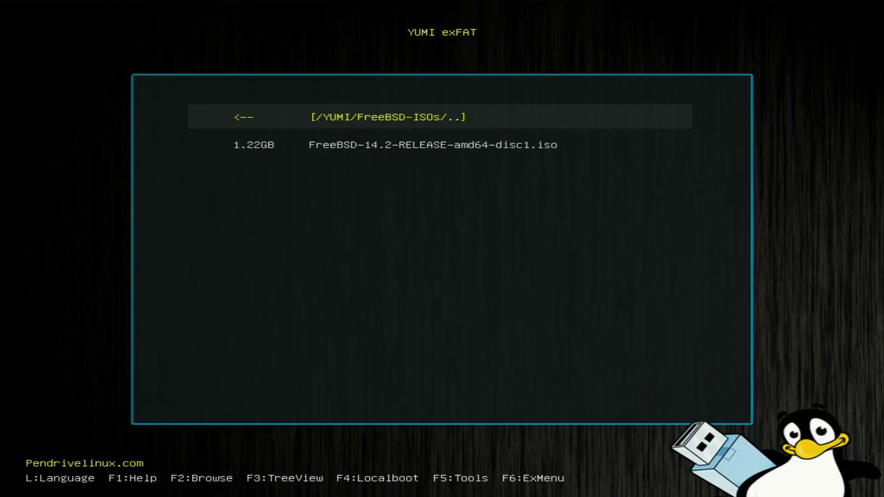
key("Down")
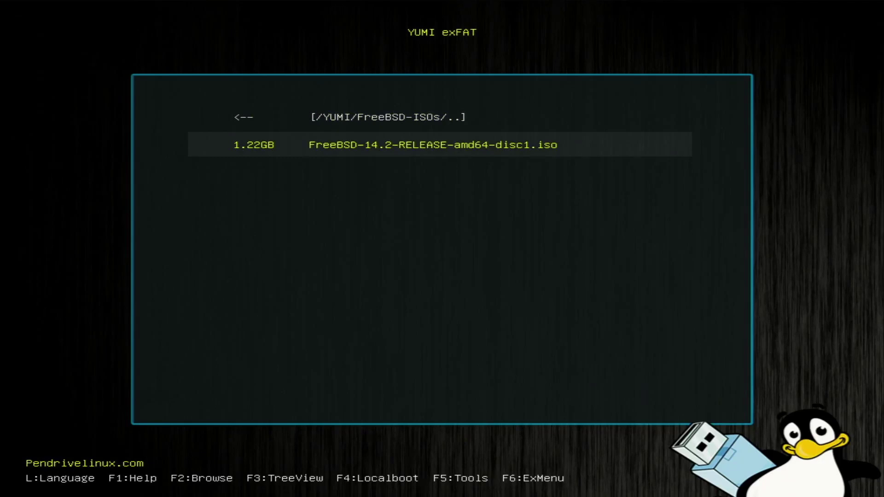
key("Return")
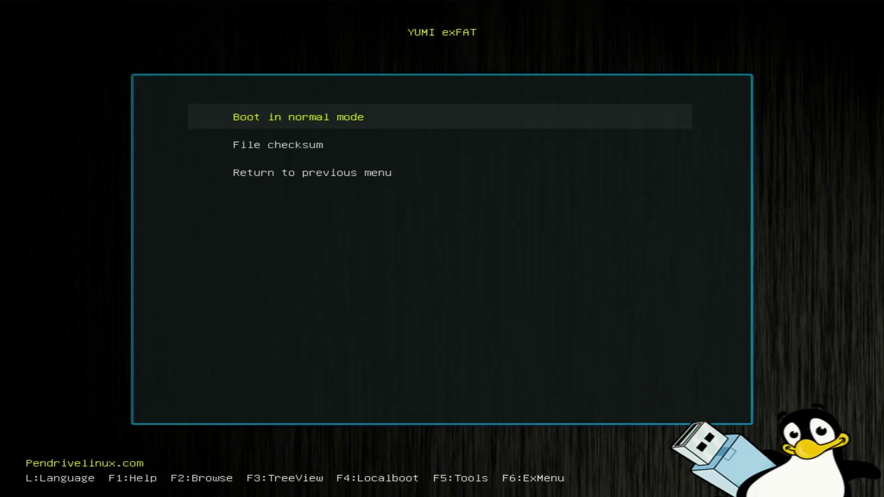
key("Return")
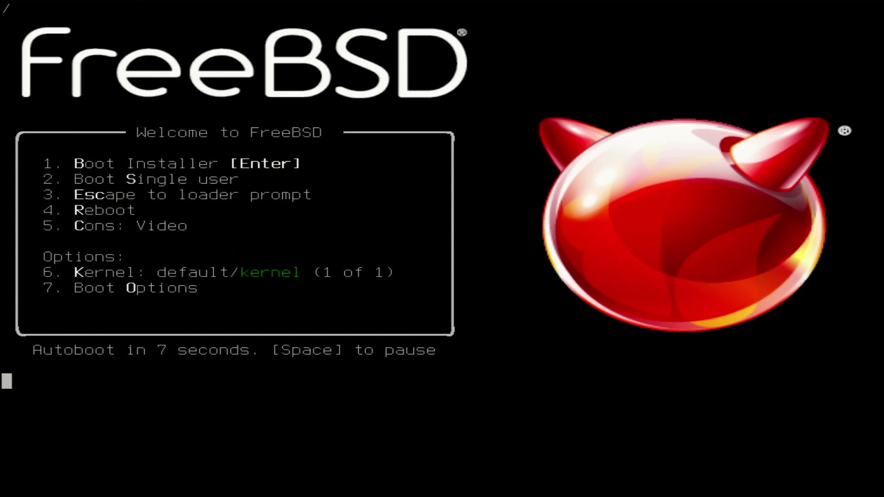
key("Return")
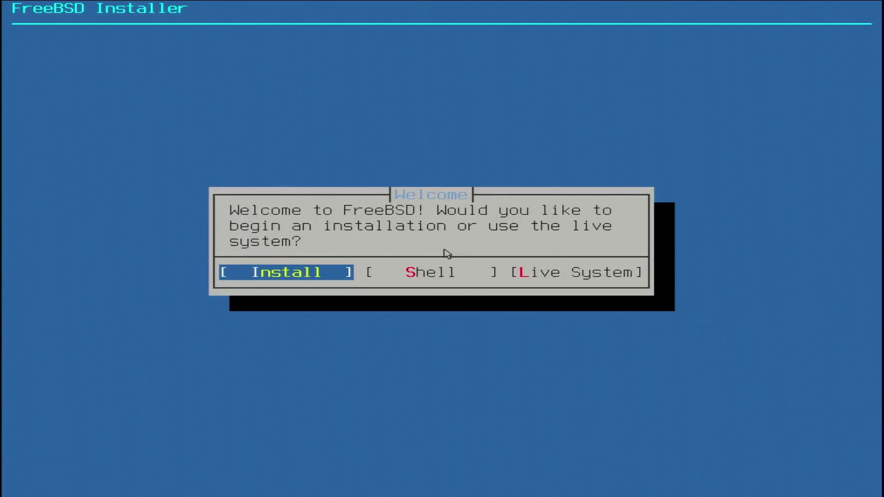
Step: Begin the installation with the default keymap and set the hostname to fbsd142.local
key("Return")
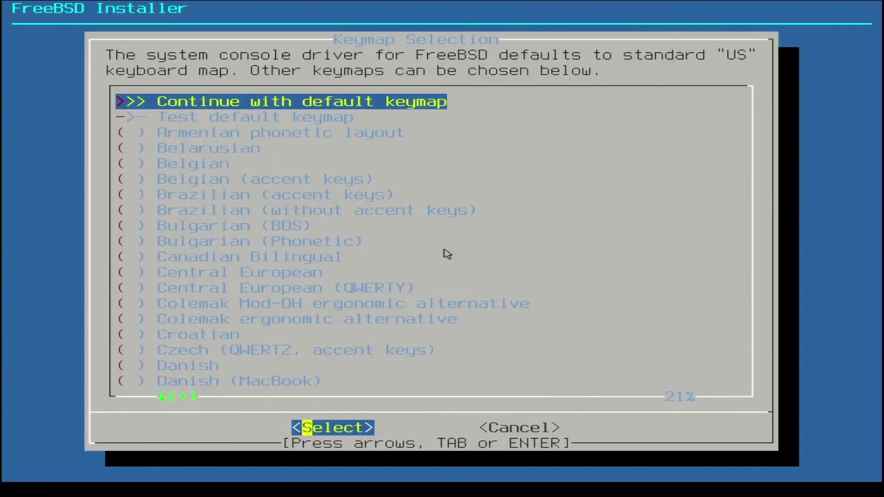
key("Return")
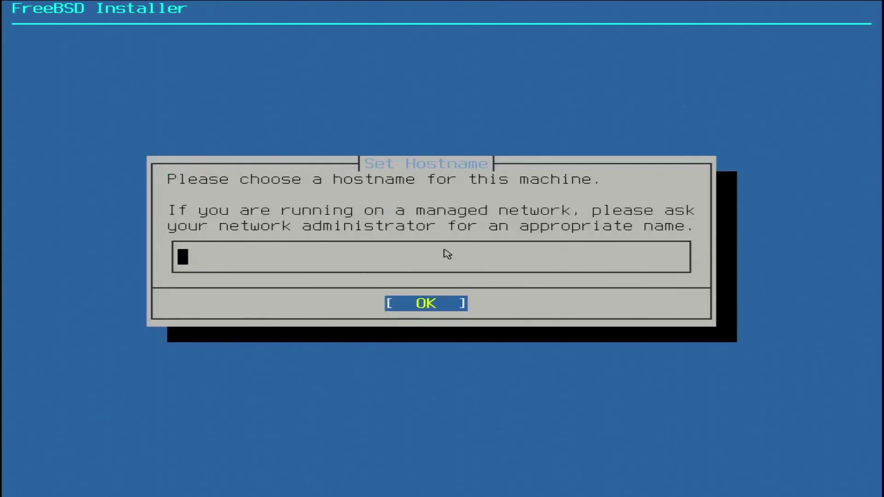
type("fbsd142.local")
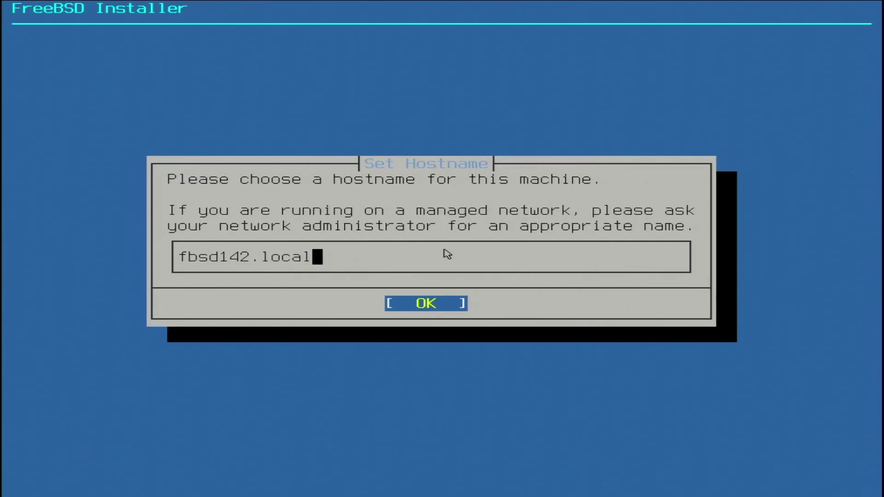
key("Return")
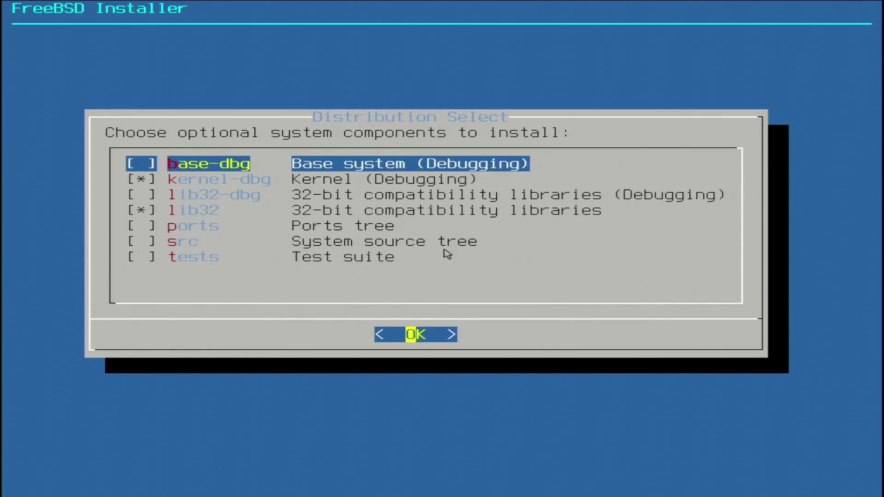
Step: Exclude the kernel-dbg and lib32 components, include the system source tree (src), and accept the component selection
key("Down")
key("space")
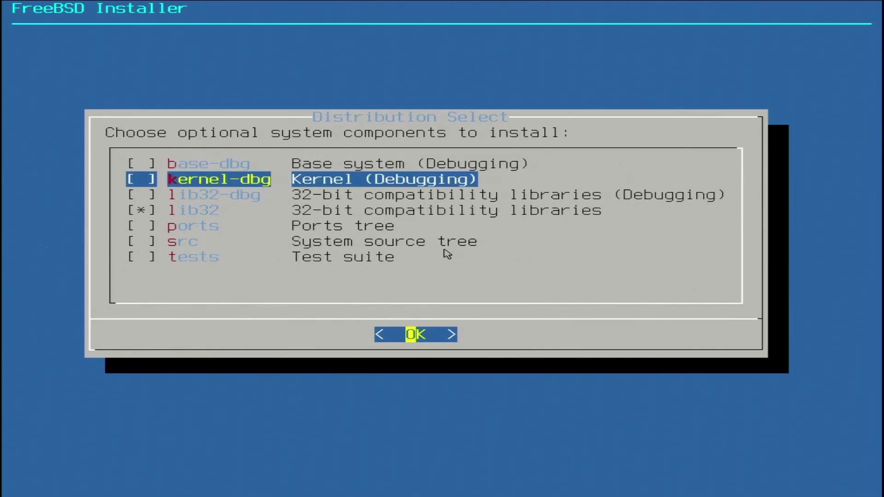
key("Down")
key("Down")
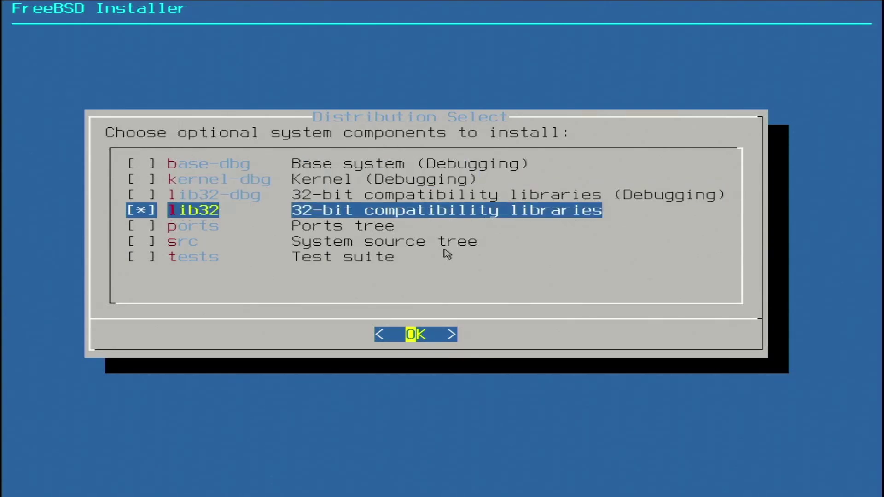
key("space")
key("Down")
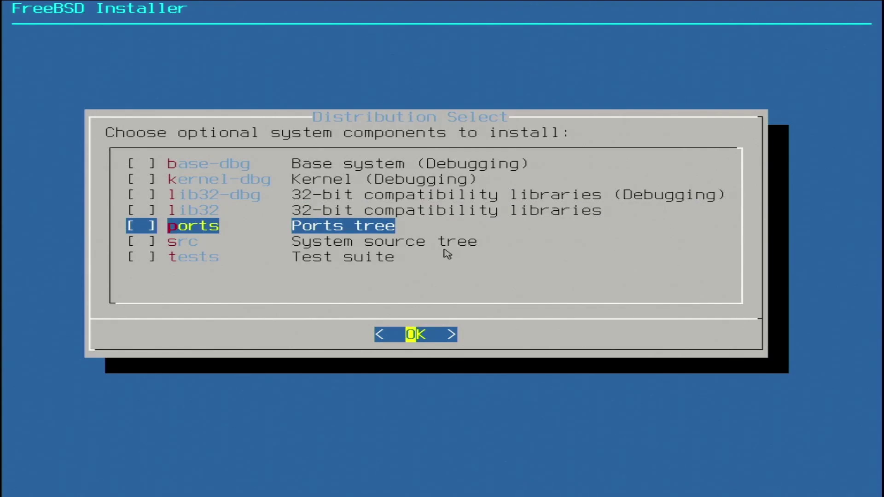
key("Down")
key("space")
key("Return")
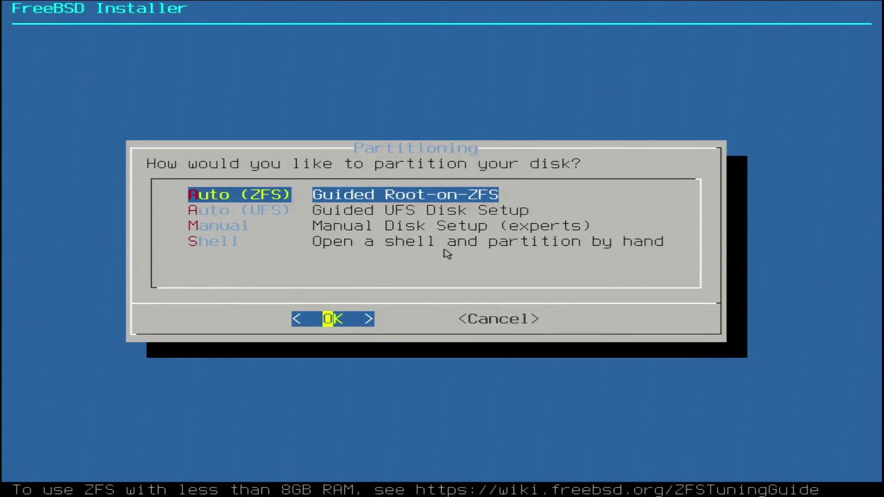
Step: Choose guided Root-on-ZFS partitioning, keeping the pool name zroot, with RAID-Z1 as the virtual device type
key("Return")
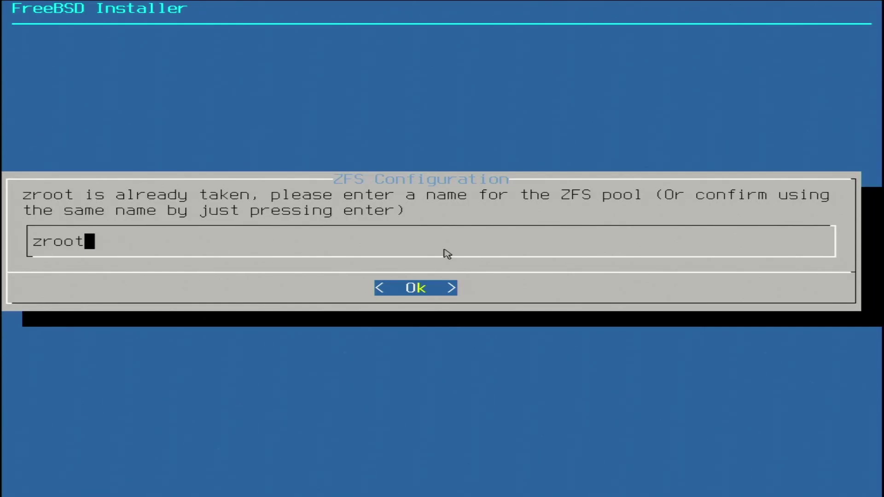
key("Return")
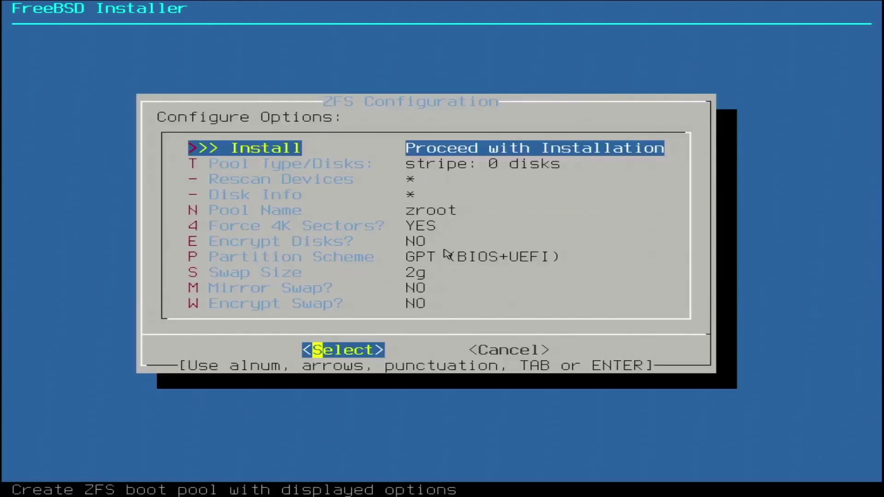
key("Down")
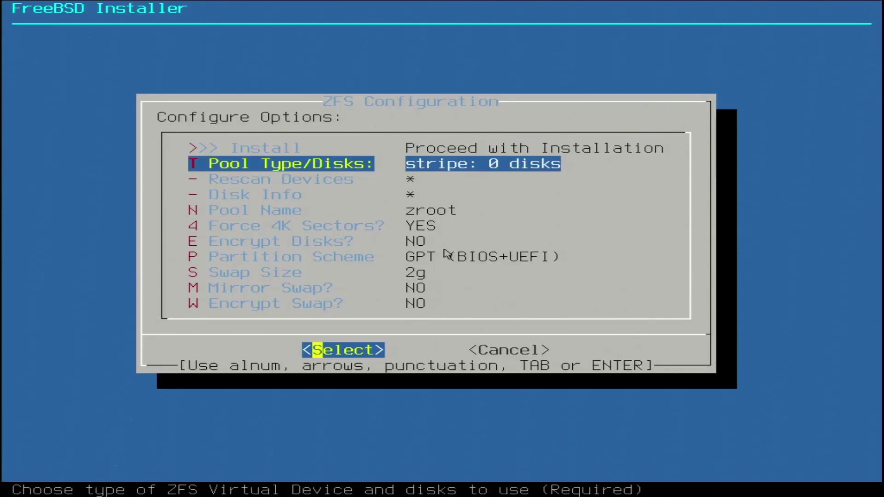
key("Return")
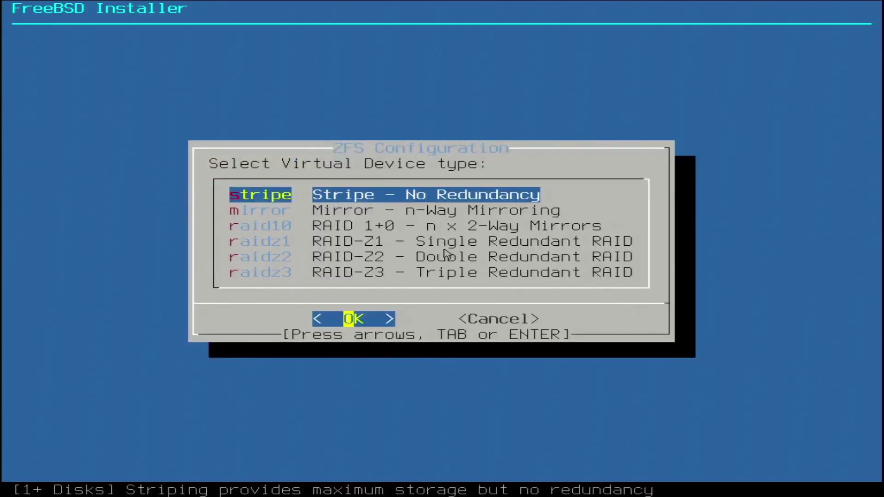
key("Down")
key("Down")
key("Down")
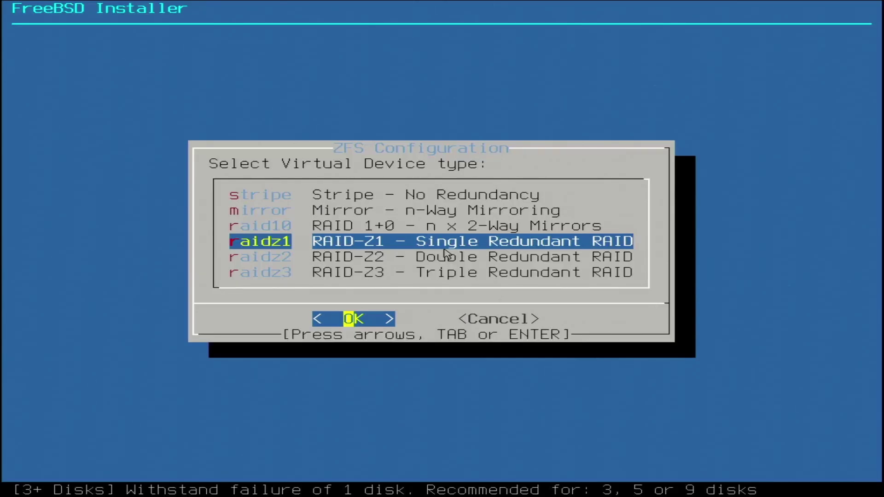
key("Return")
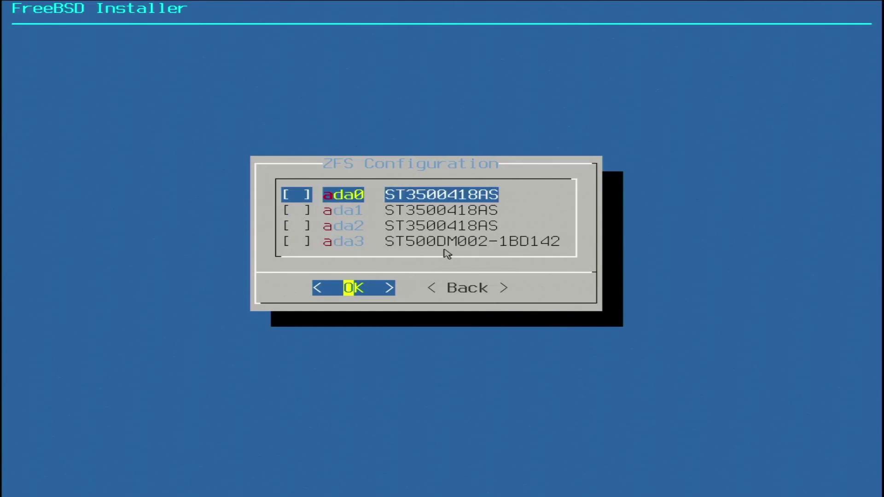
Step: Add the disks ada0, ada1, ada2 and ada3 to the RAID-Z1 pool and accept the disk selection
key("space")
key("Down")
key("space")
key("Down")
key("space")
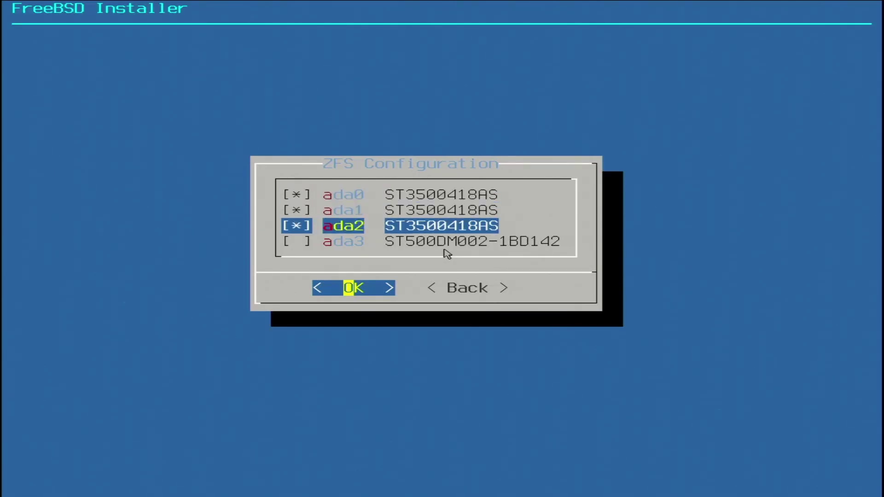
key("Down")
key("space")
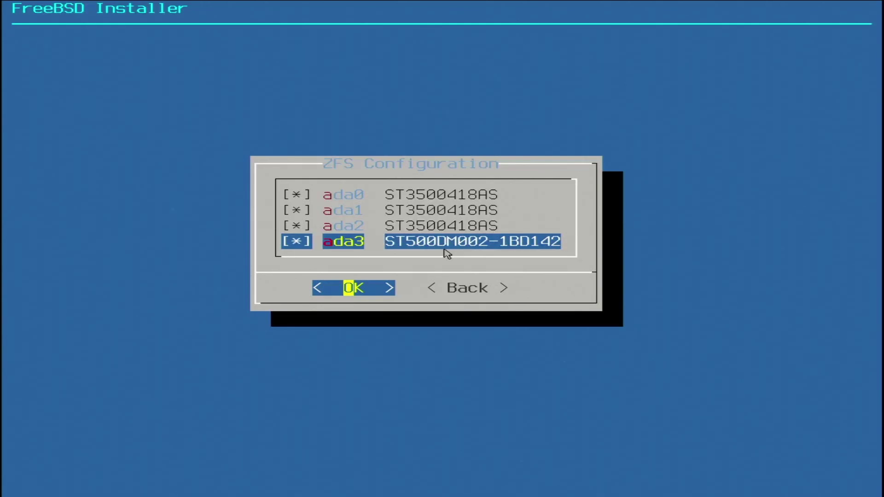
key("Right")
key("Left")
key("Return")
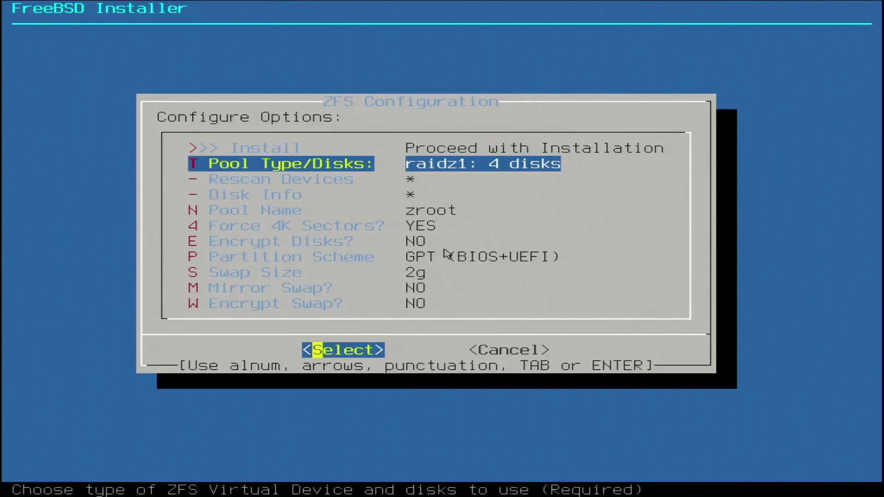
Step: Set the swap size to 16g in the ZFS configuration
key("Down")
key("Down")
key("Down")
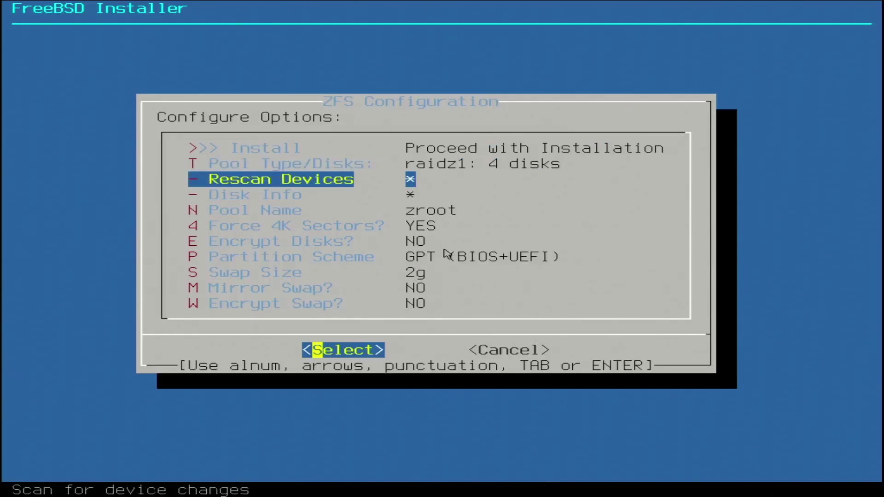
key("Down")
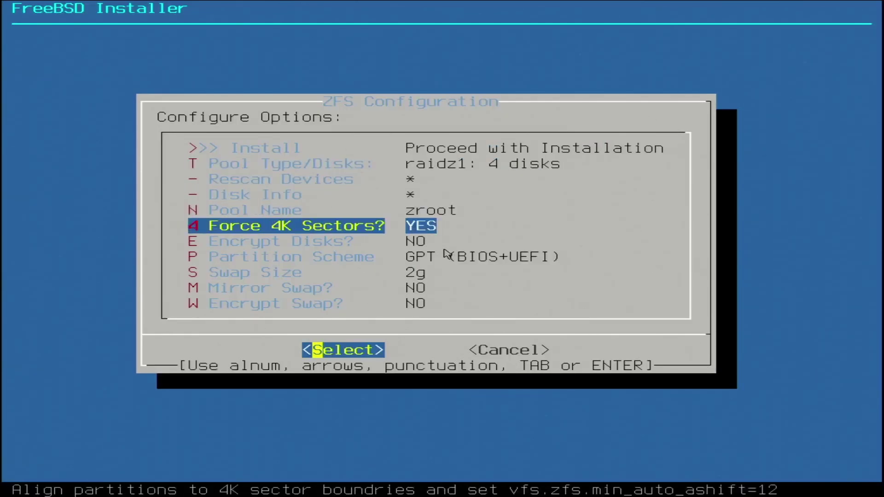
key("Down")
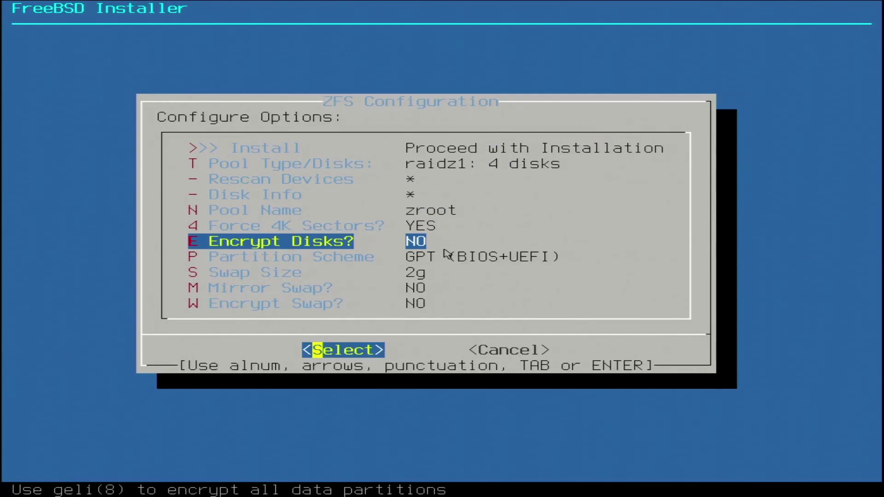
key("Down")
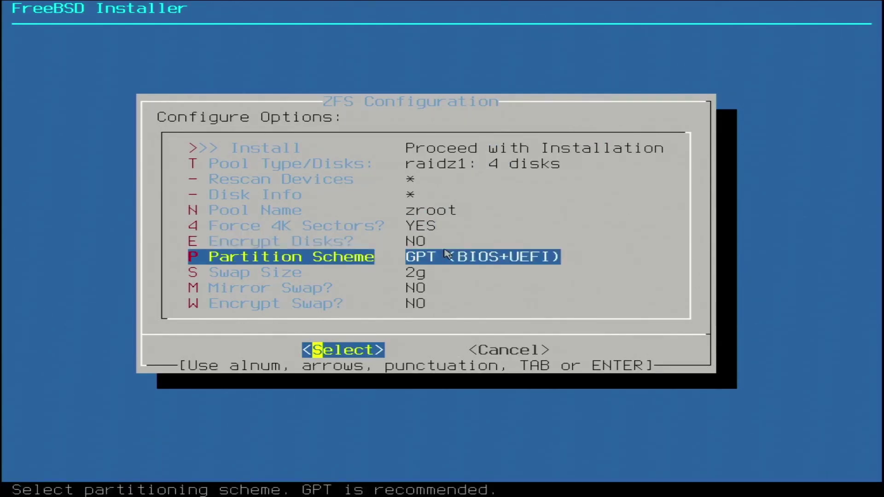
key("Down")
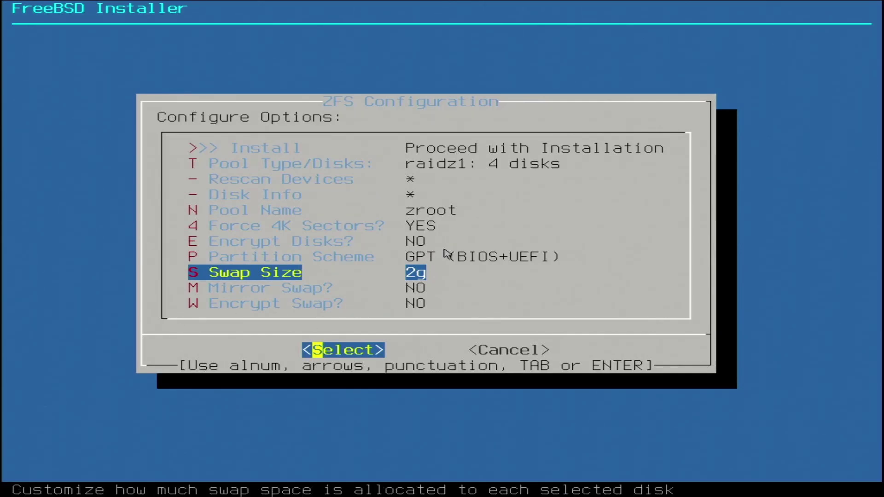
key("Return")
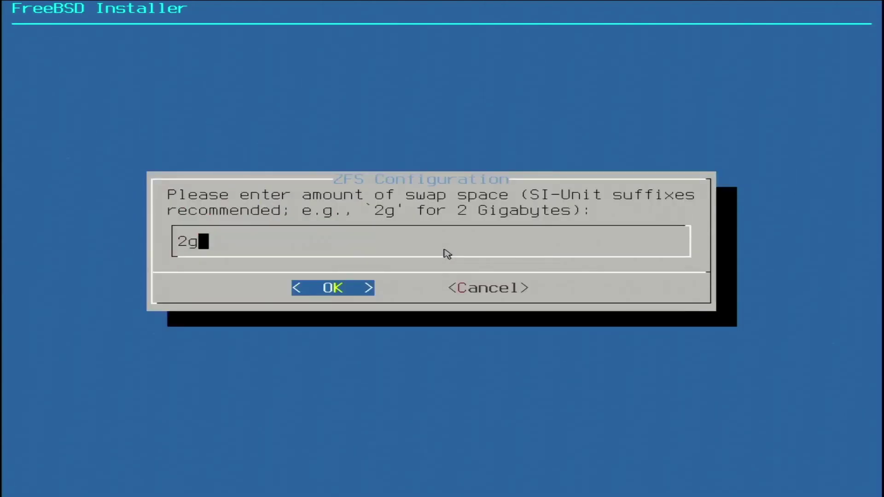
key("BackSpace")
key("BackSpace")
type("16g")
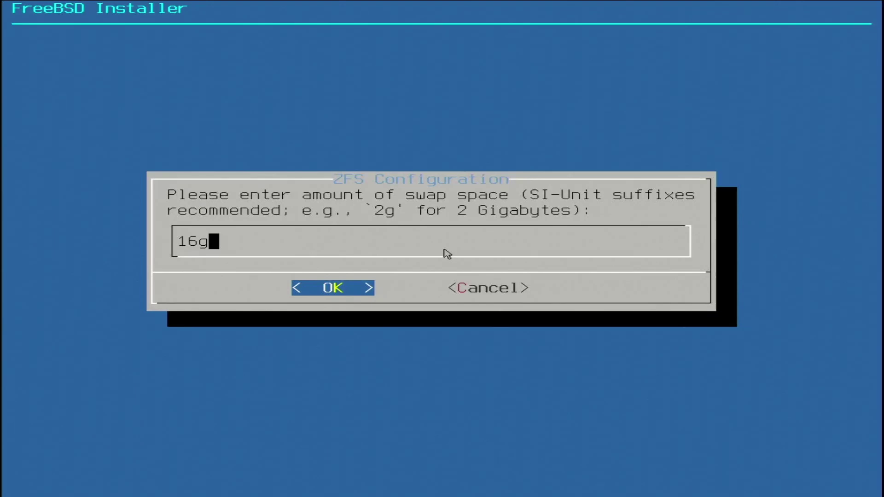
key("Return")
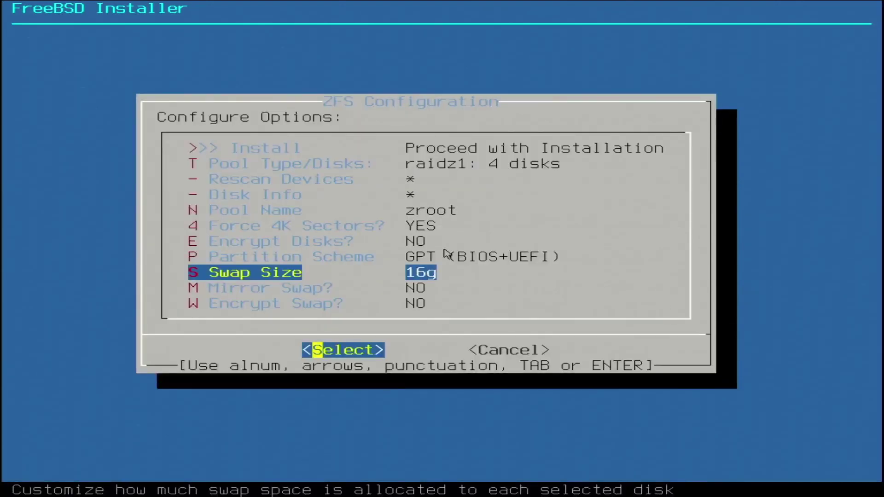
Step: Enable swap mirroring in the ZFS configuration
key("Down")
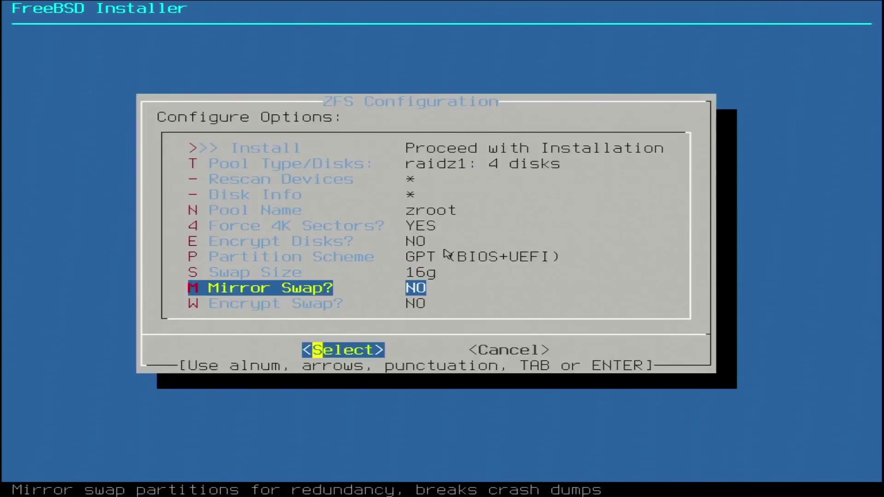
key("Return")
key("Down")
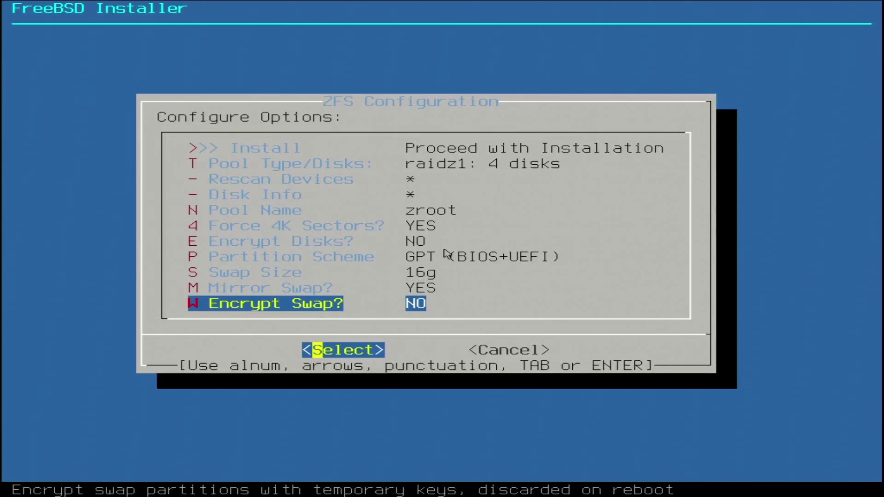
Step: Proceed with the installation using the displayed ZFS options and confirm destroying the contents of ada0, ada1, ada2 and ada3
key("Up")
key("Up")
key("Up")
key("Up")
key("Up")
key("Up")
key("Up")
key("Up")
key("Up")
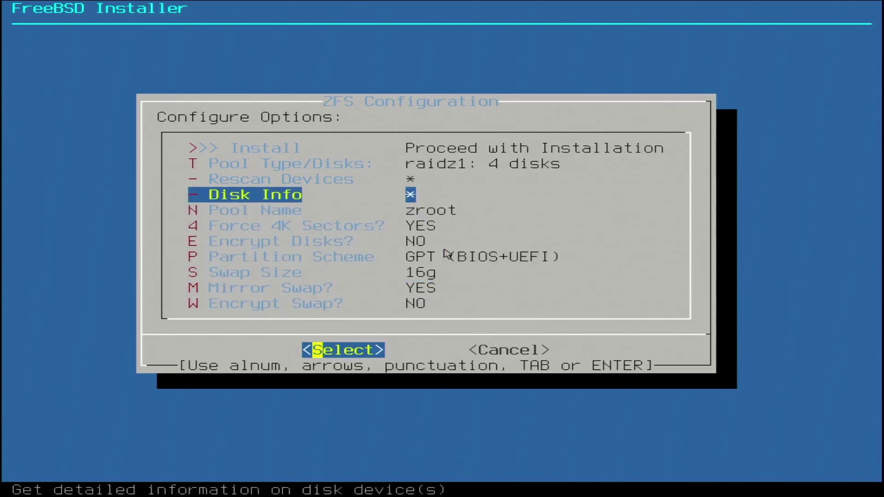
key("Up")
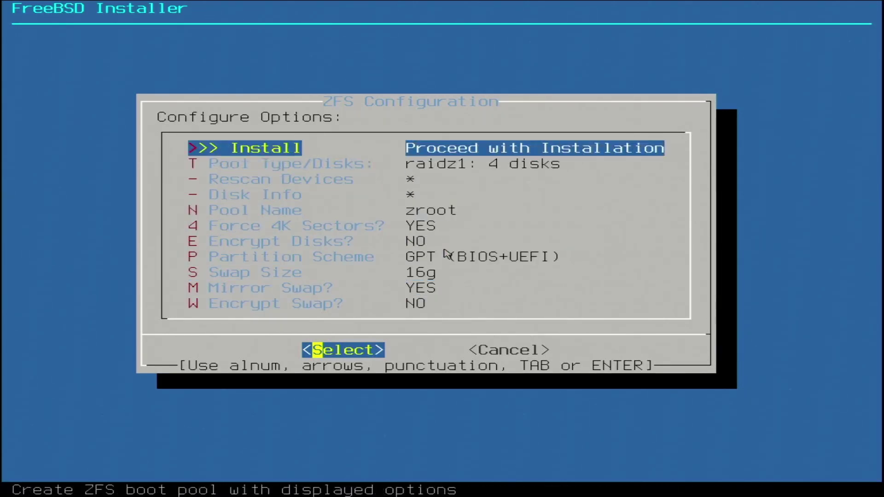
key("Return")
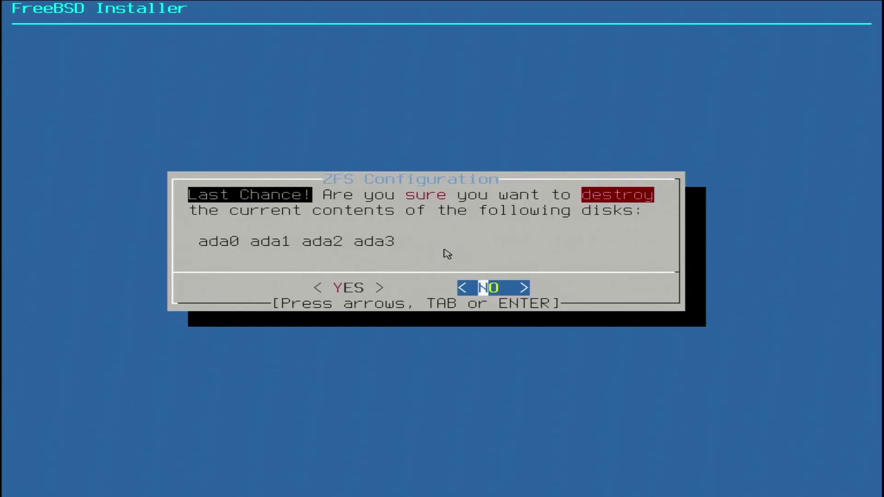
key("Left")
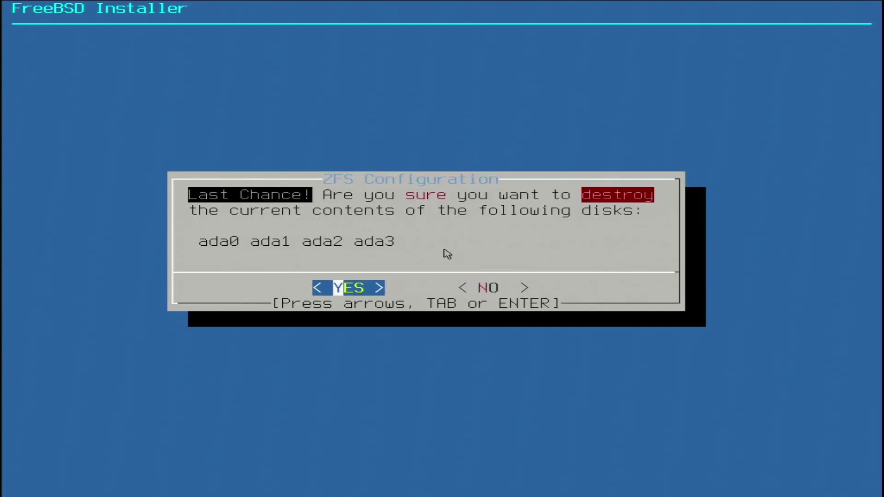
key("Return")
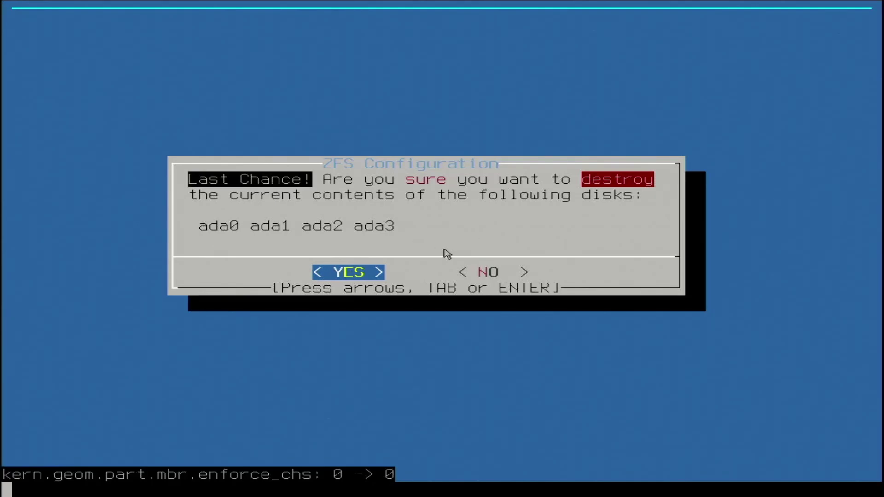
key("Return")
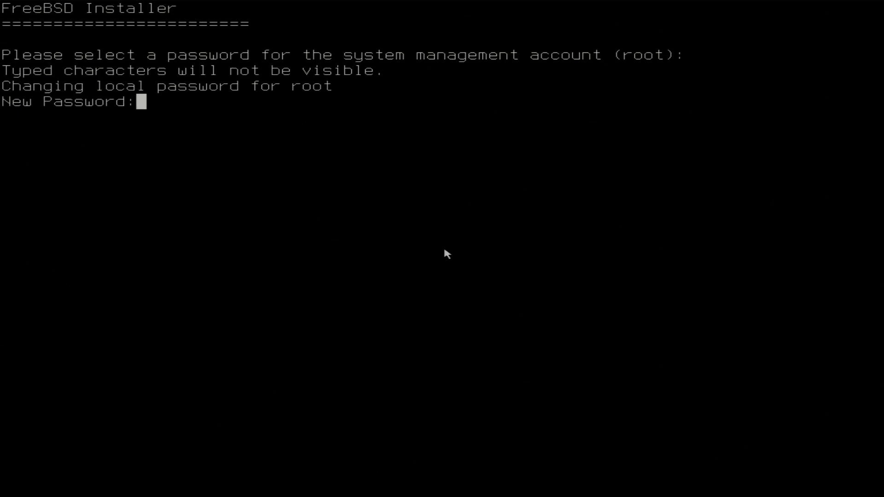
Step: Enter and retype the new password for the root system management account
key("Return")
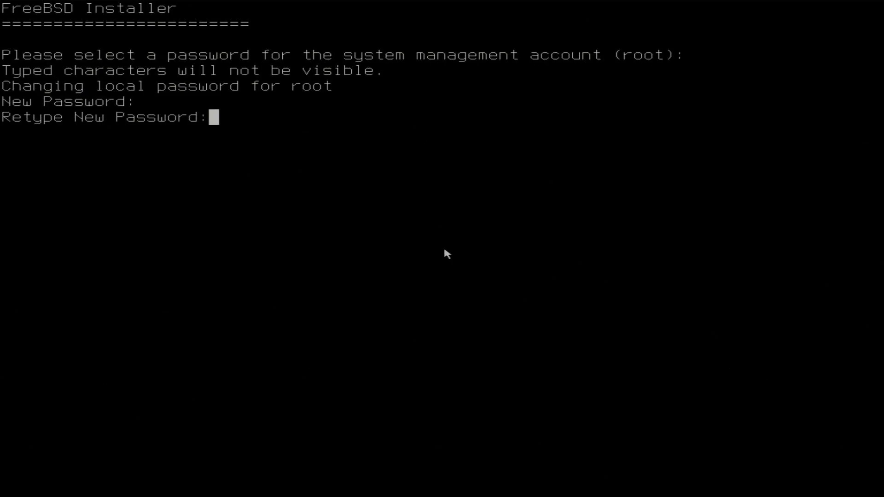
key("Return")
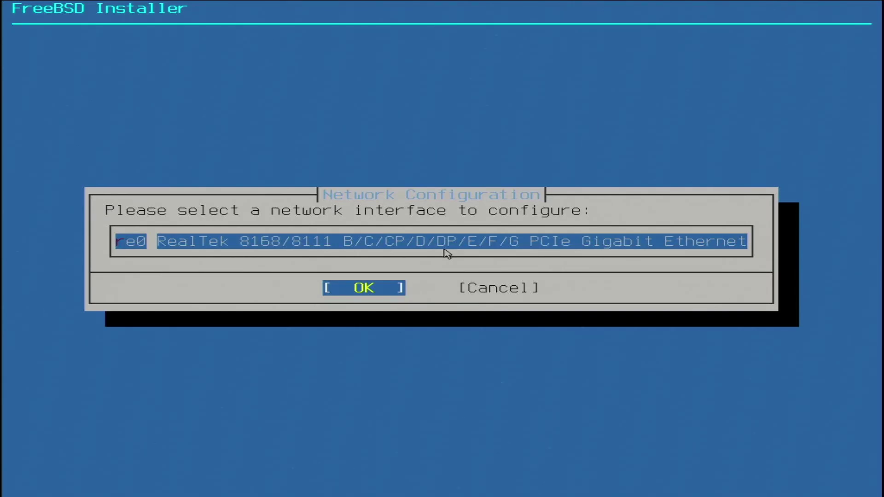
Step: Select the re0 network interface and configure IPv4 for it without DHCP
key("Return")
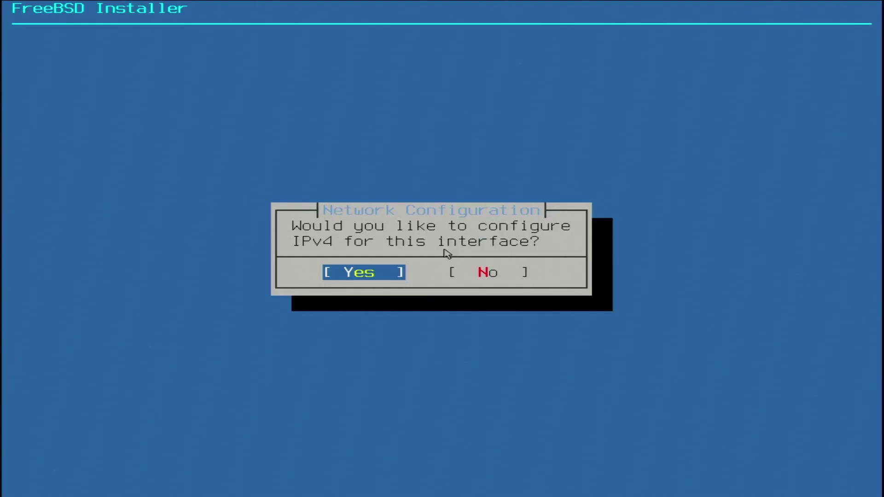
key("Return")
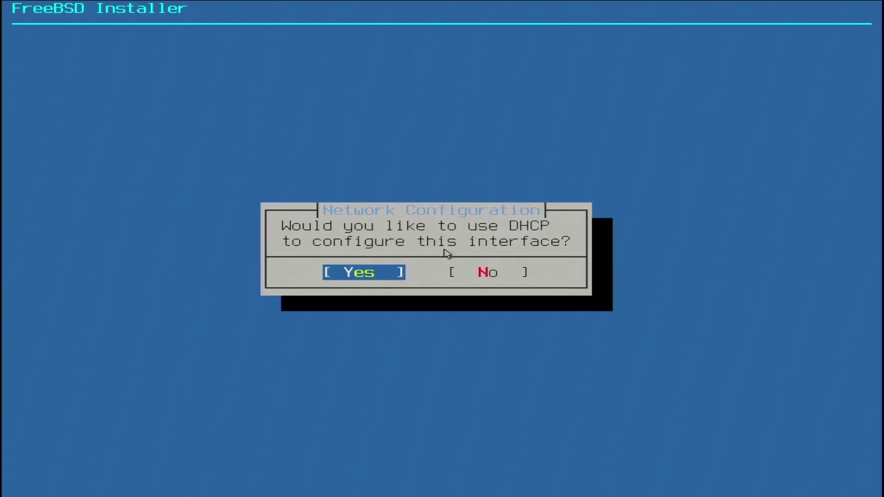
key("Right")
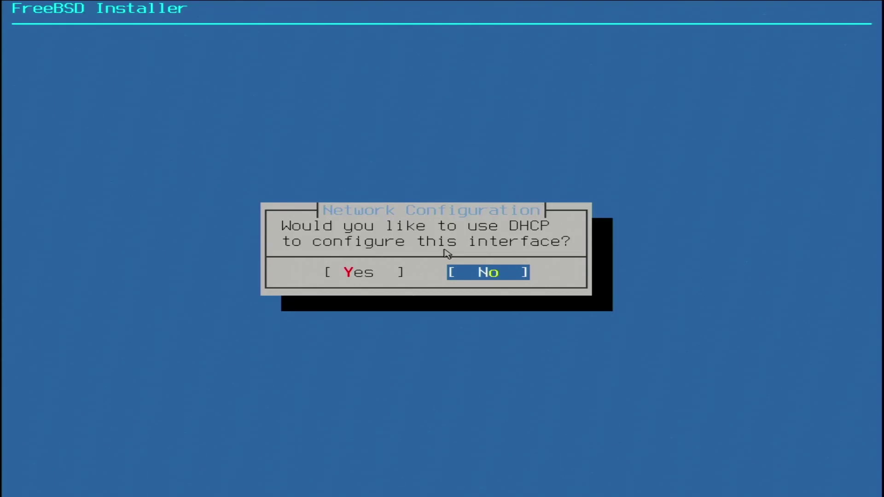
key("Return")
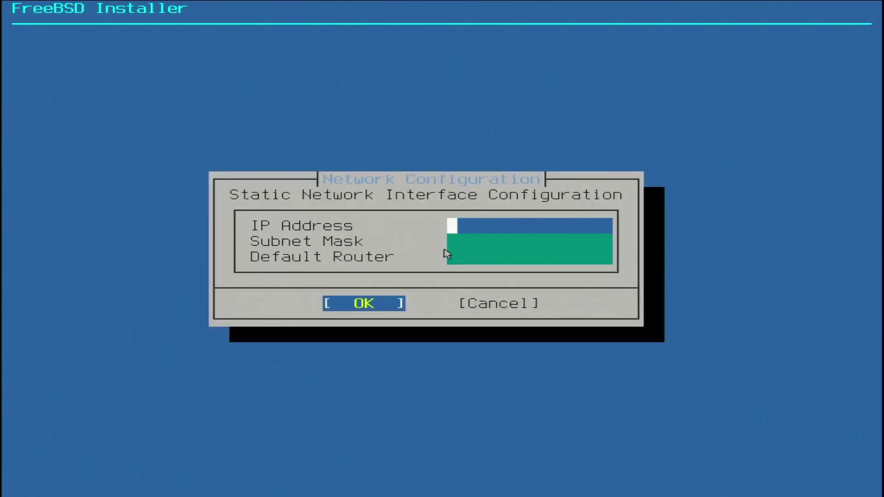
Step: Set the static IP address to 192.168.1.225, subnet mask to 255.255.255.0 and default router to 192.168.1.254, and accept the configuration
type("192.16")
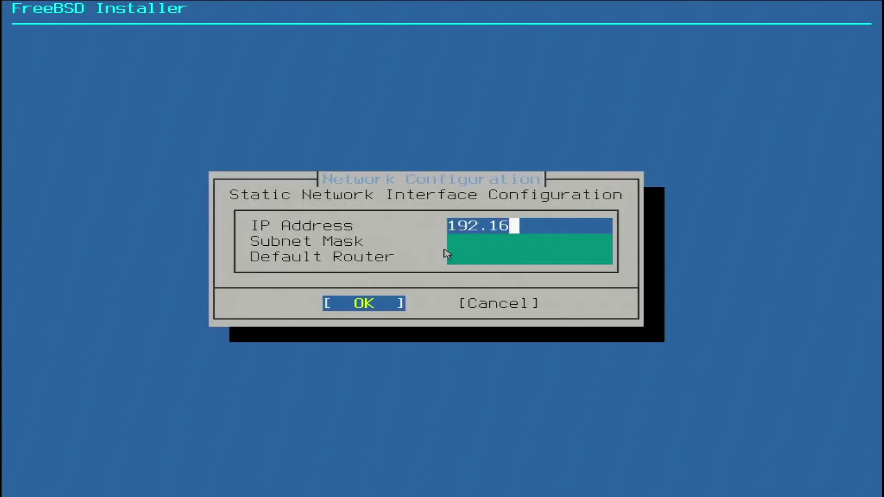
type("8.1.225")
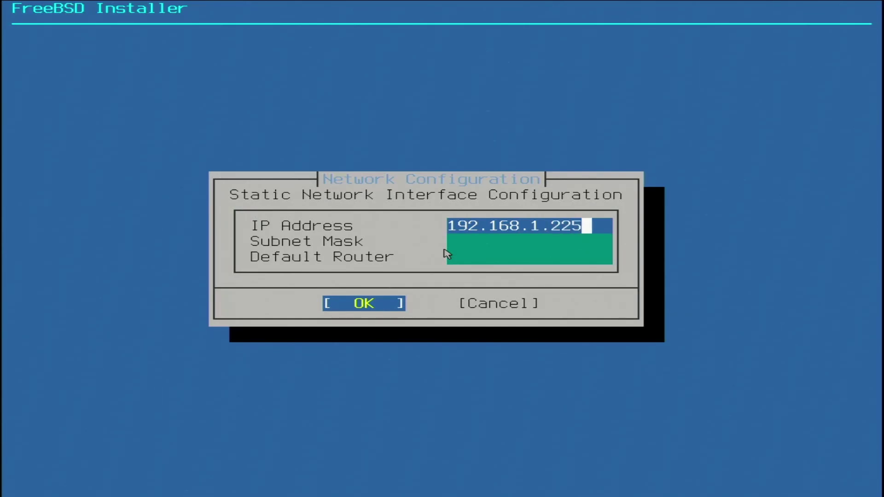
key("Tab")
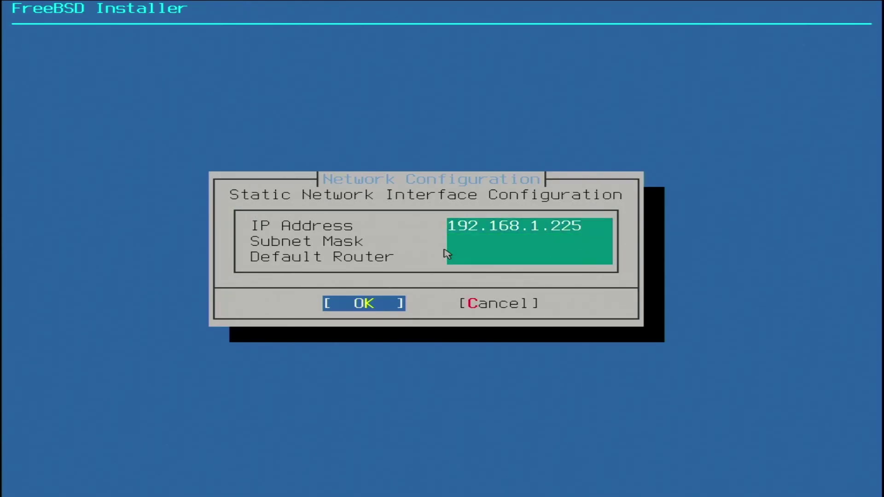
key("Tab")
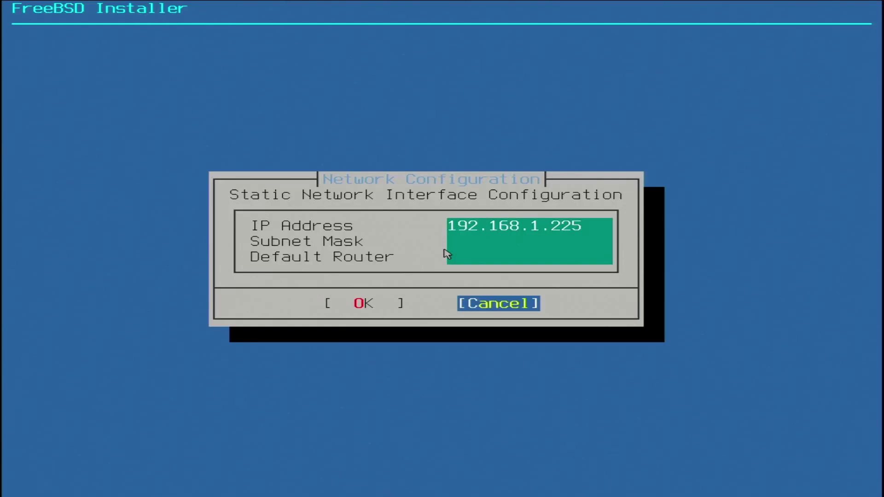
key("Tab")
key("Down")
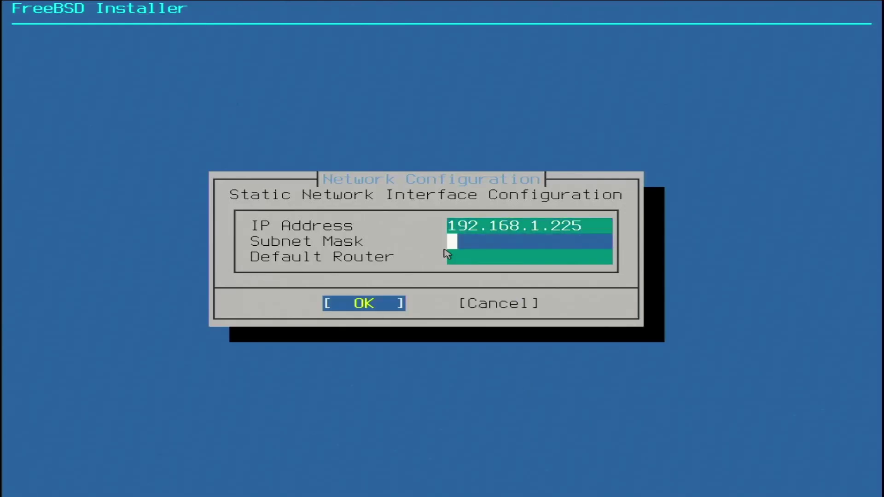
type("255.")
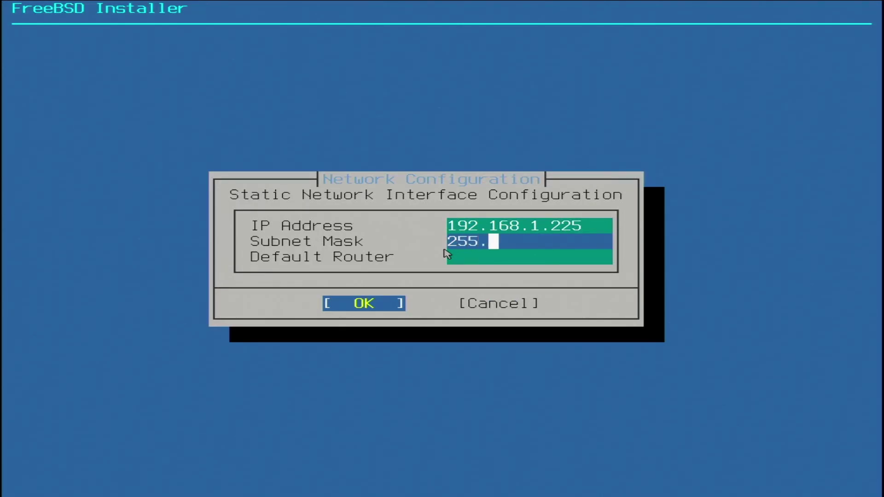
type("255.255.0")
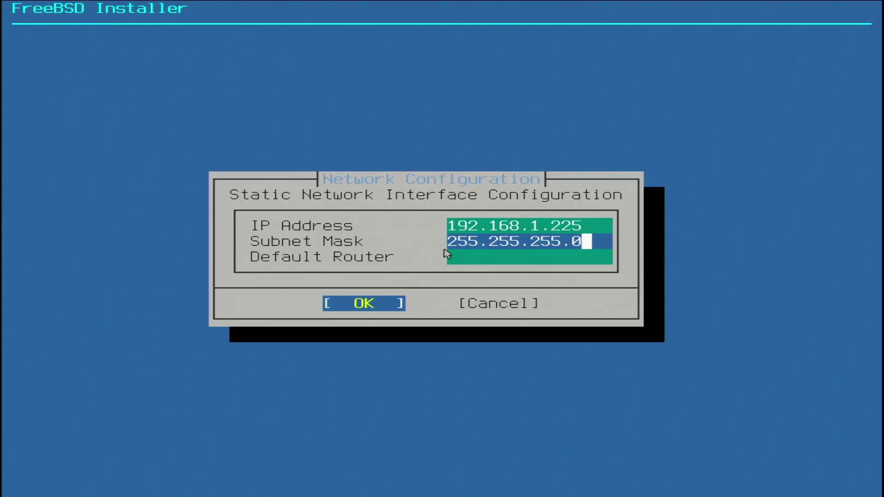
key("Down")
type("19")
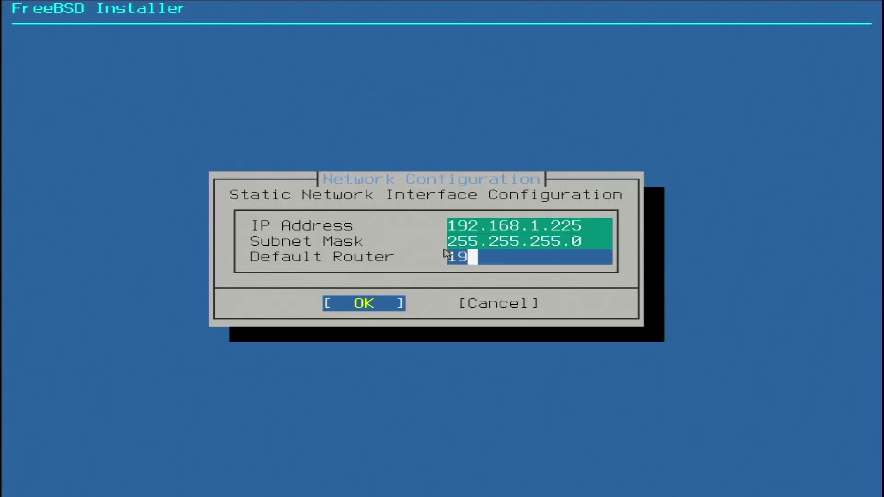
type("2.168.1.254")
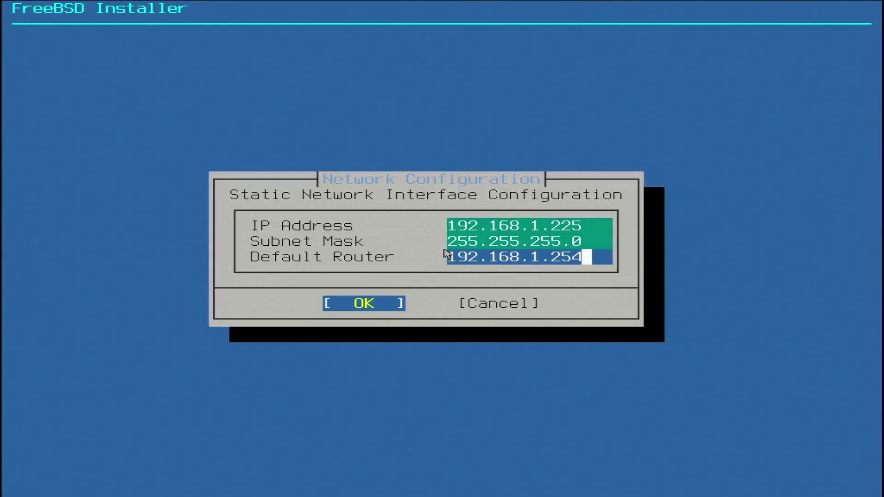
key("Return")
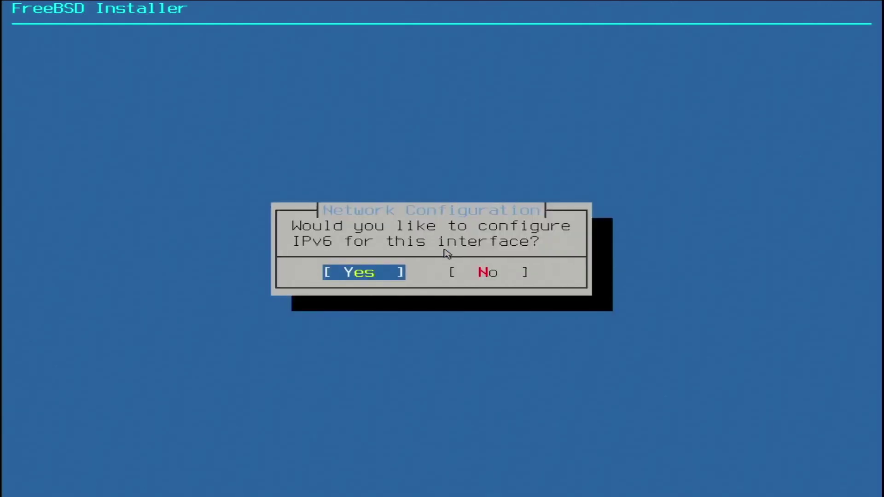
Step: Decline IPv6 for the interface and set the first IPv4 DNS server to 8.8.8.8 in the resolver configuration
key("Right")
key("Return")
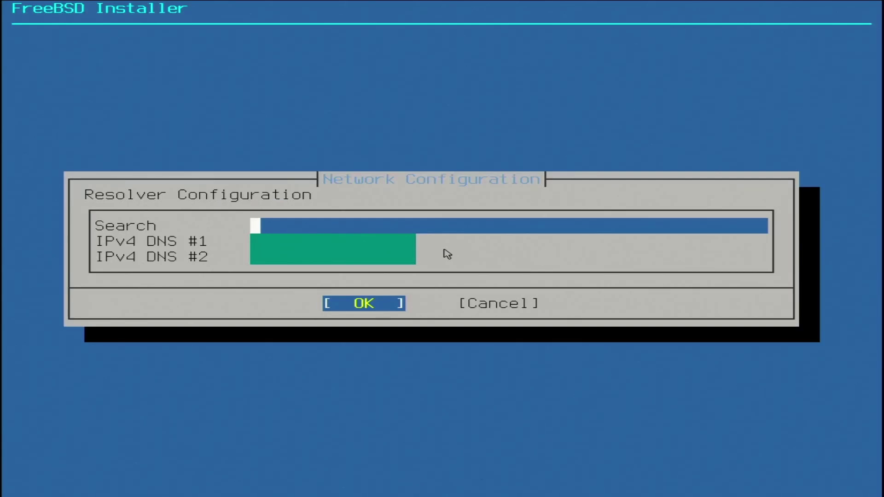
key("Down")
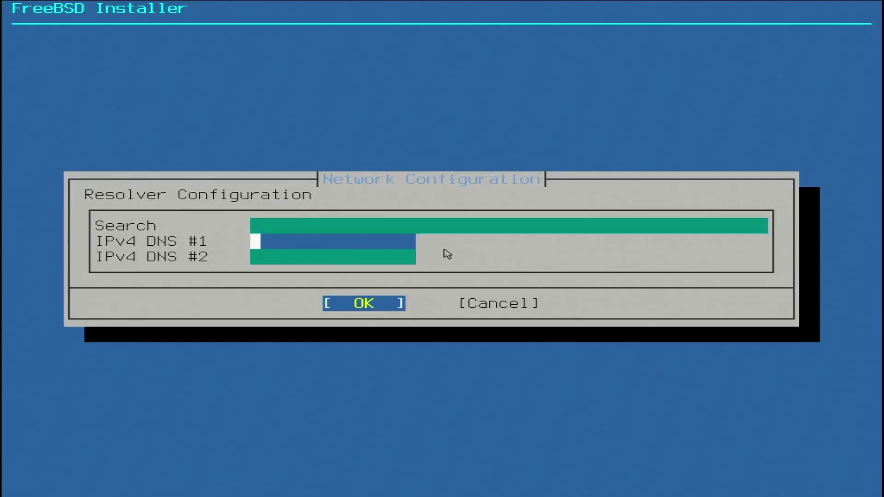
type("8.8.8.8")
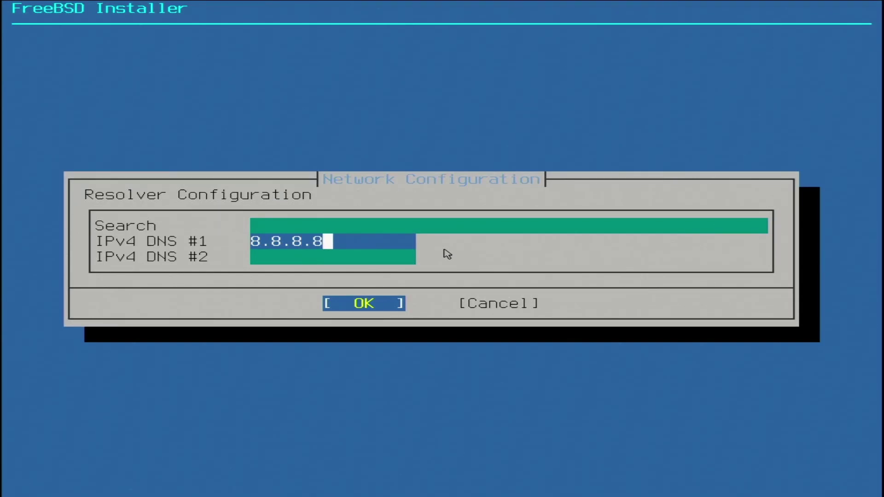
key("Return")
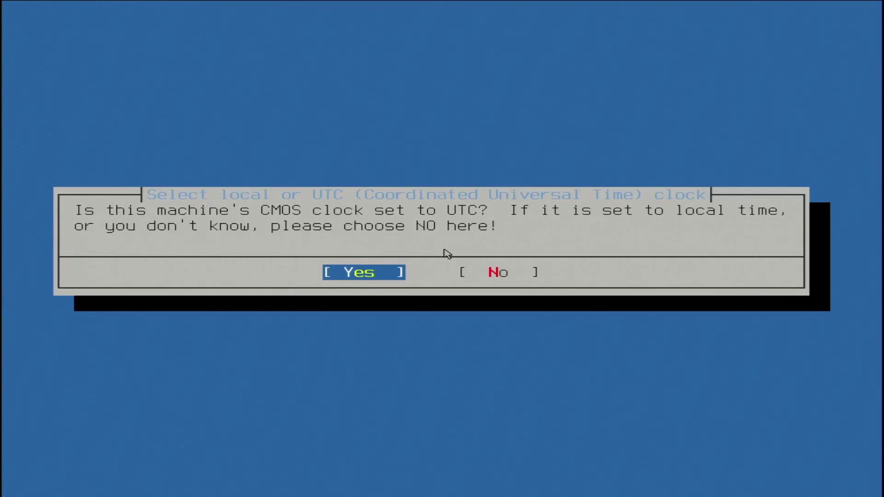
Step: Answer No to the CMOS clock being set to UTC and choose Asia as the time zone region
key("Right")
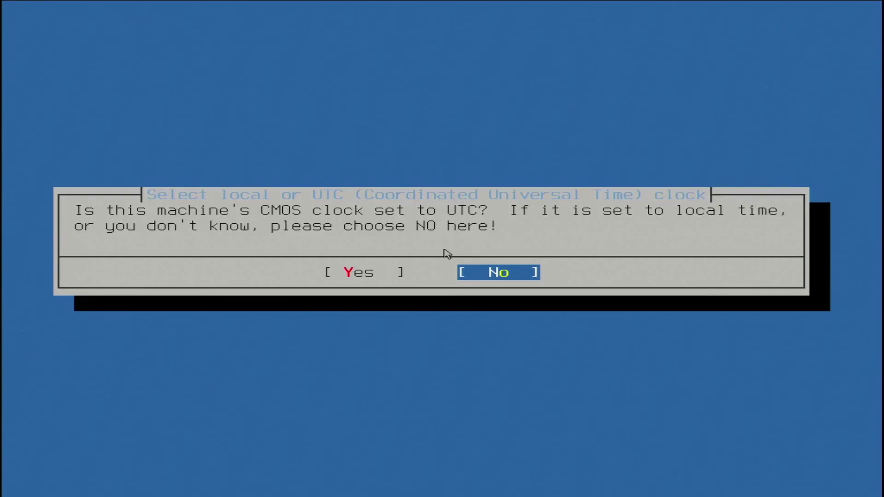
key("Return")
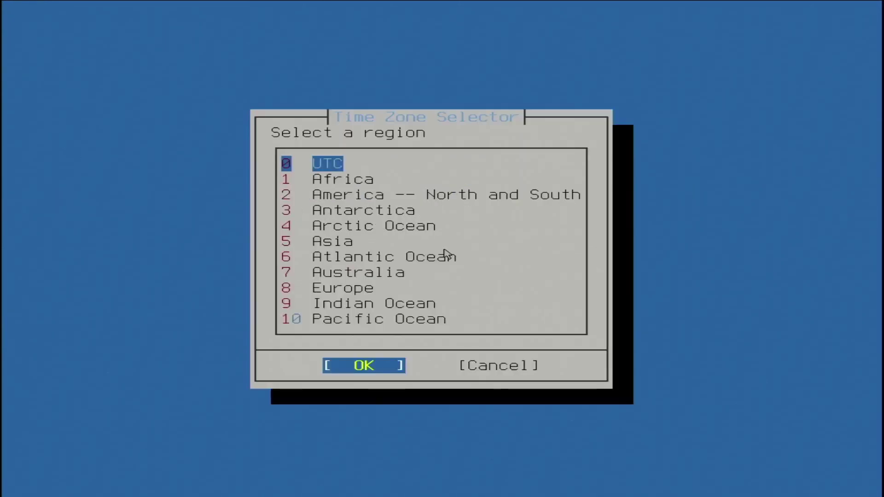
key("Down")
key("Down")
key("Down")
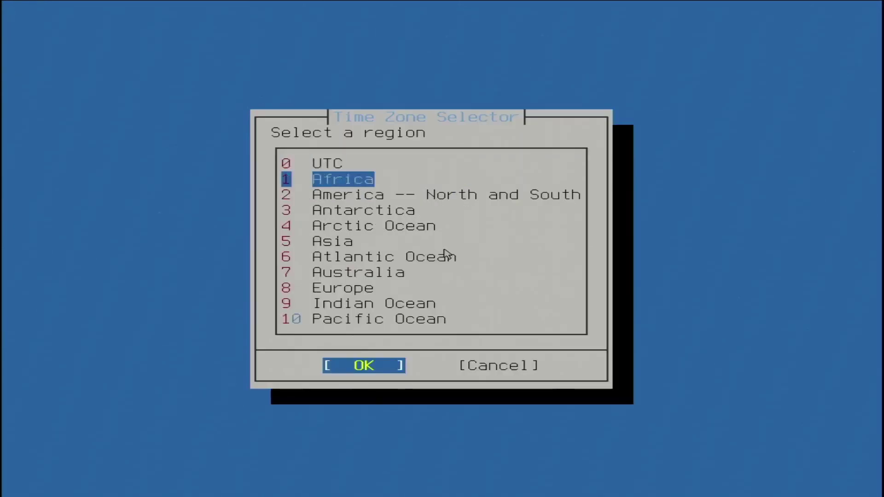
key("Down")
key("Down")
key("Return")
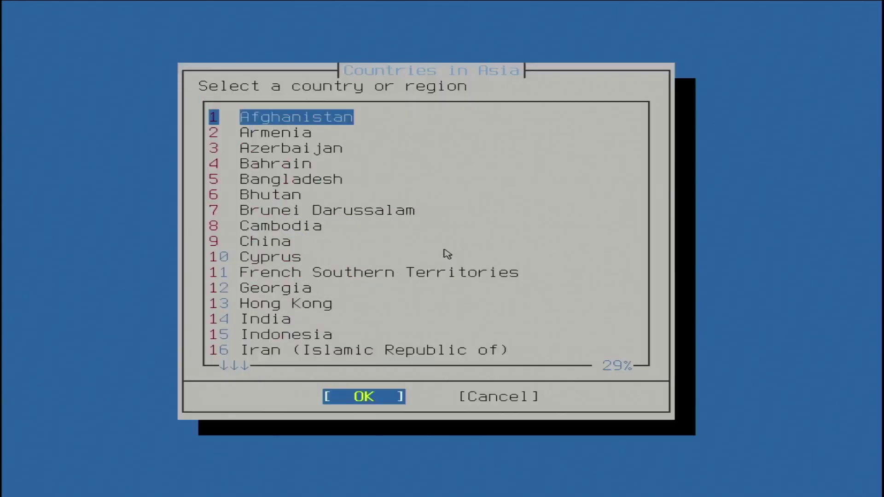
Step: Choose Taiwan as the country in Asia and accept the CST time zone abbreviation
key("Down")
key("Down")
key("Down")
key("Down")
key("Down")
key("Down")
key("Down")
key("Down")
key("Down")
key("Down")
key("Down")
key("Down")
key("Down")
key("Down")
key("Down")
key("Down")
key("Down")
key("Down")
key("Down")
key("Down")
key("Down")
key("Down")
key("Down")
key("Down")
key("Down")
key("Down")
key("Down")
key("Down")
key("Down")
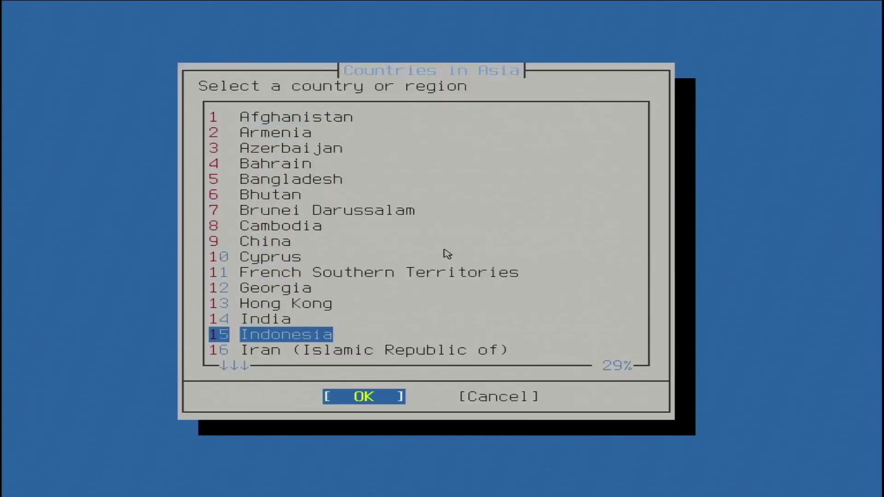
key("Down")
key("Down")
key("Down")
key("Down")
key("Down")
key("Down")
key("Down")
key("Down")
key("Down")
key("Down")
key("Down")
key("Down")
key("Down")
key("Down")
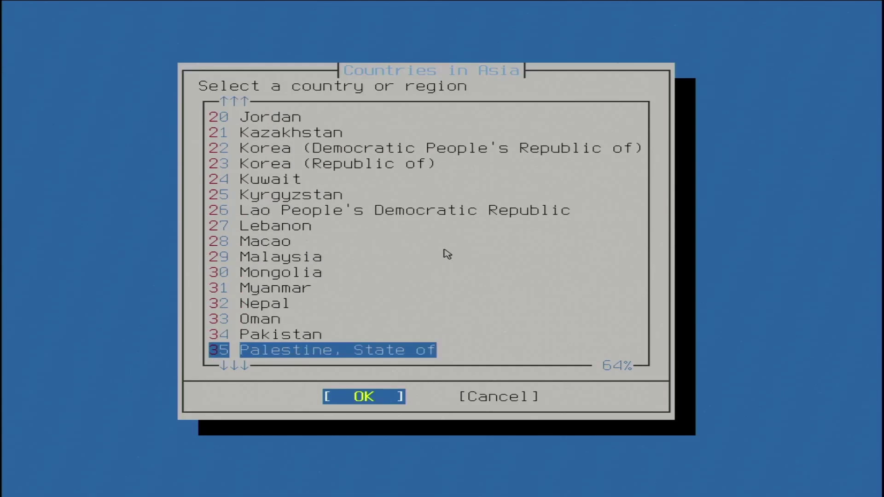
key("Down")
key("Down")
key("Down")
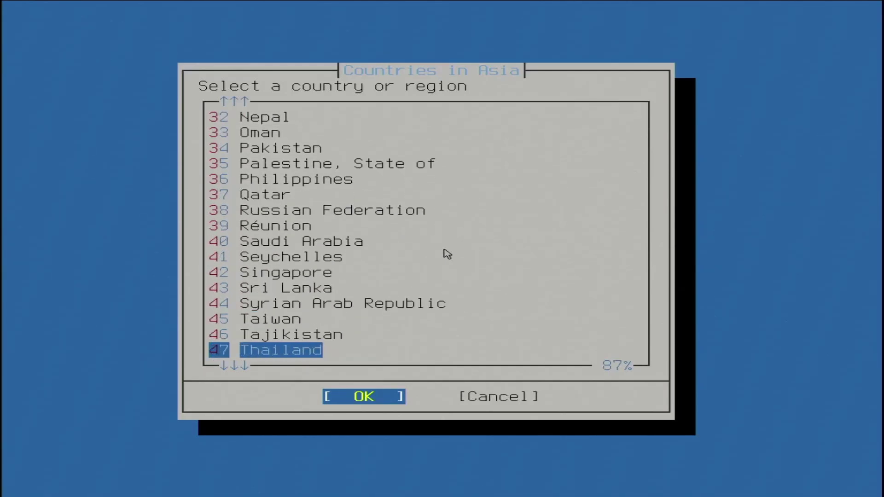
key("Up")
key("Up")
key("Return")
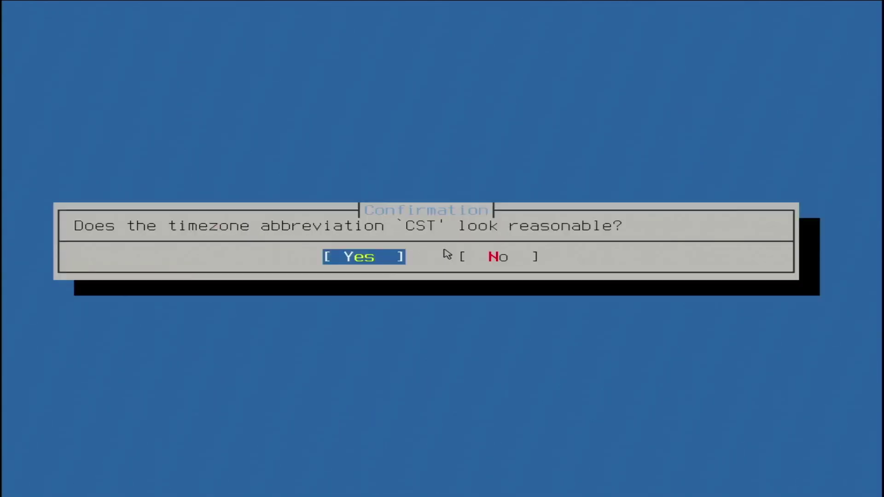
key("Return")
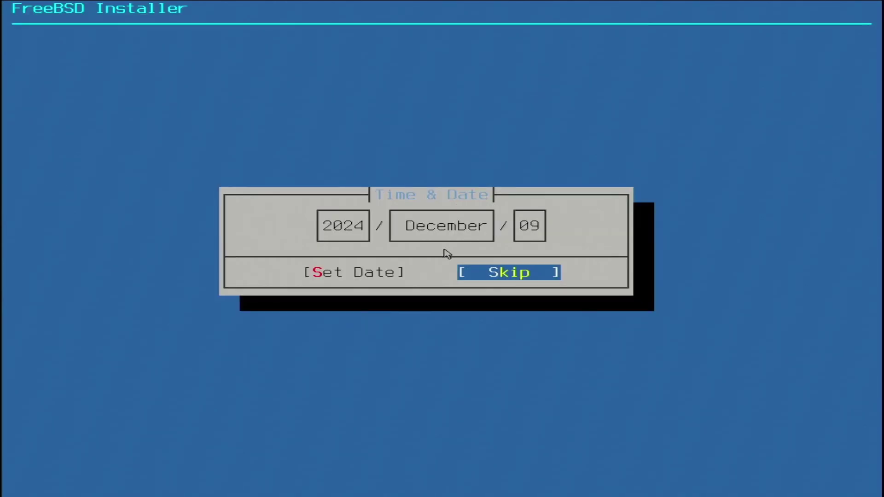
Step: Skip the date and time settings, and enable the local_unbound and moused services at boot alongside sshd
key("Return")
key("Return")
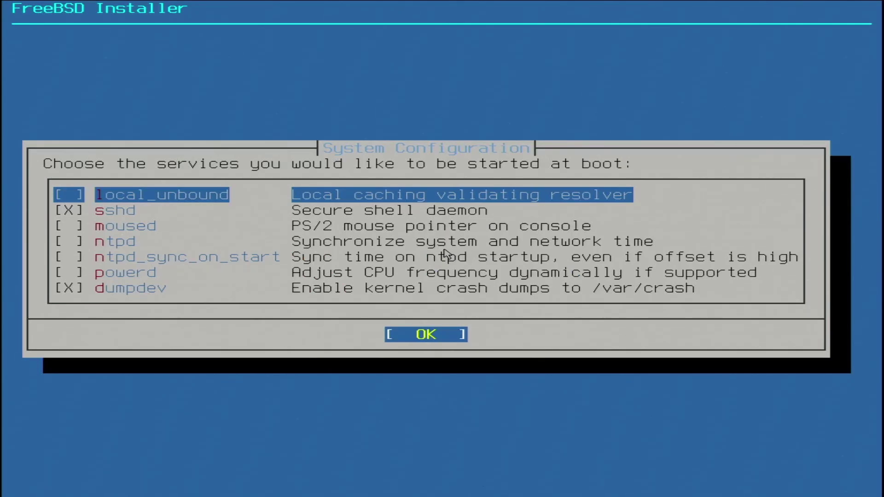
key("Down")
key("Up")
key("space")
key("Down")
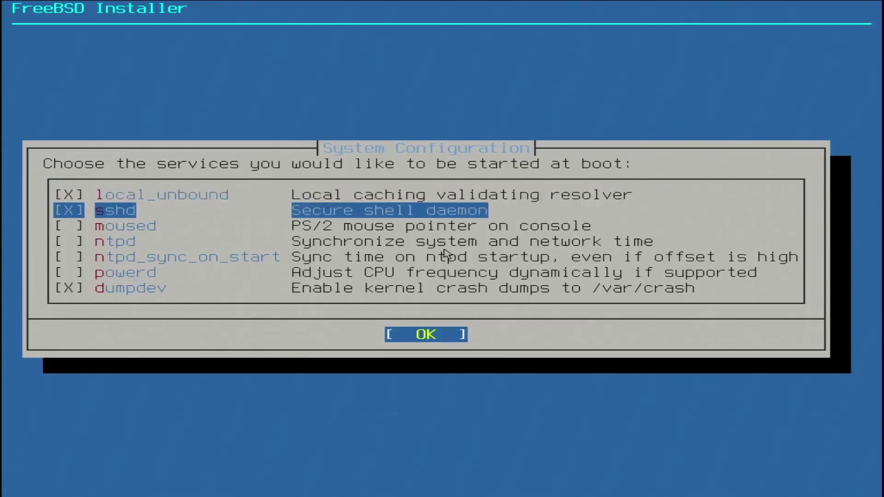
key("Down")
key("space")
key("Down")
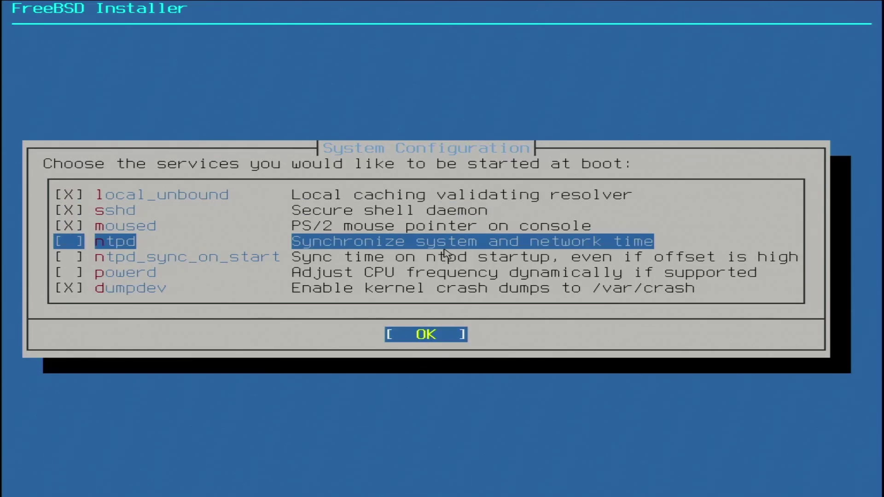
Step: Enable ntpd, ntpd_sync_on_start and powerd at boot, disable dumpdev, and accept the service selection
key("space")
key("Down")
key("space")
key("Down")
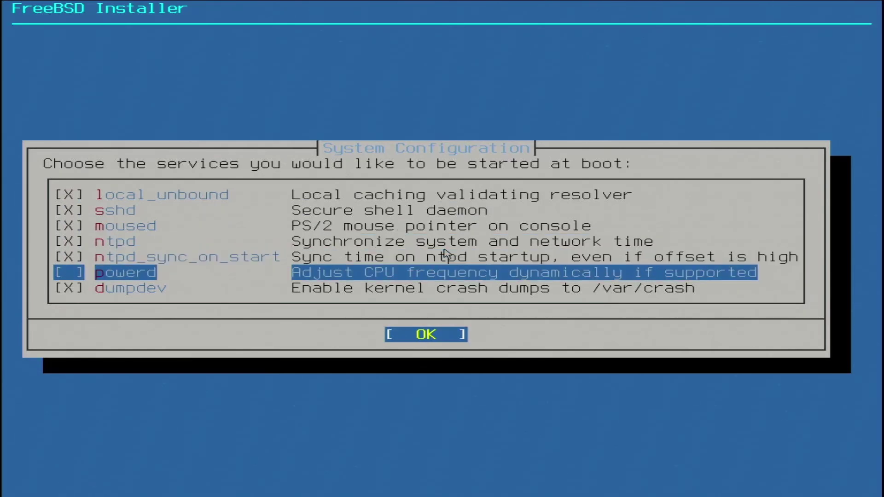
key("space")
key("Down")
key("space")
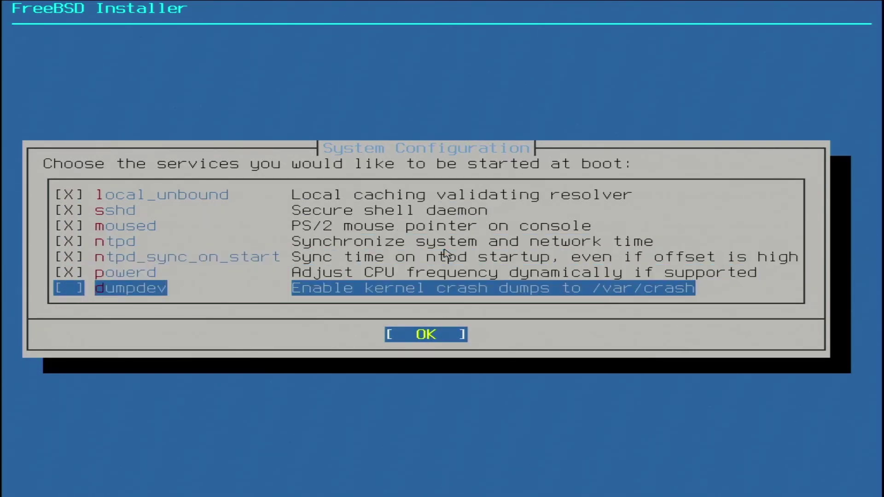
key("Return")
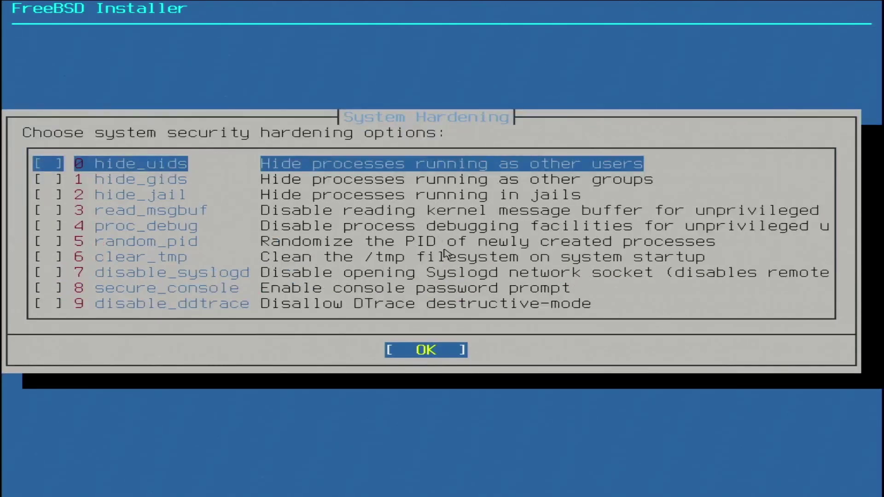
Step: Enable the hardening options clear_tmp, disable_syslogd and disable_ddtrace, and accept the preselected firmware entries
key("Down")
key("Down")
key("Down")
key("Down")
key("Down")
key("Down")
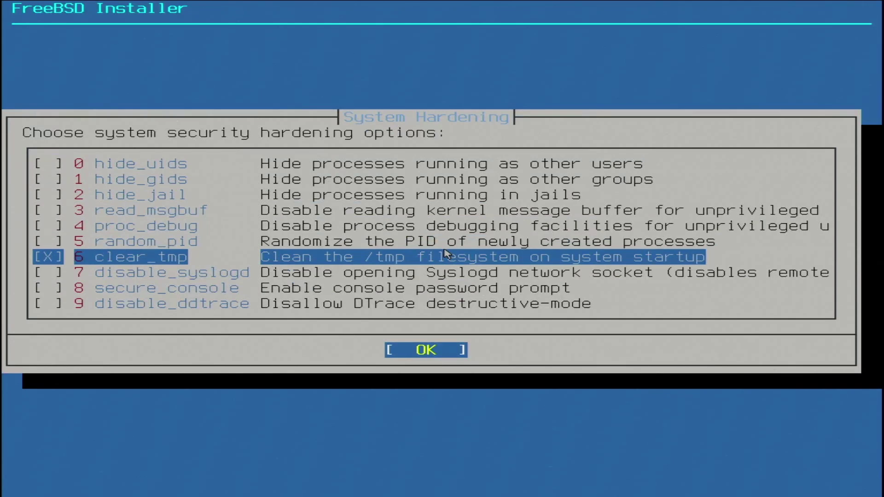
key("Down")
key("space")
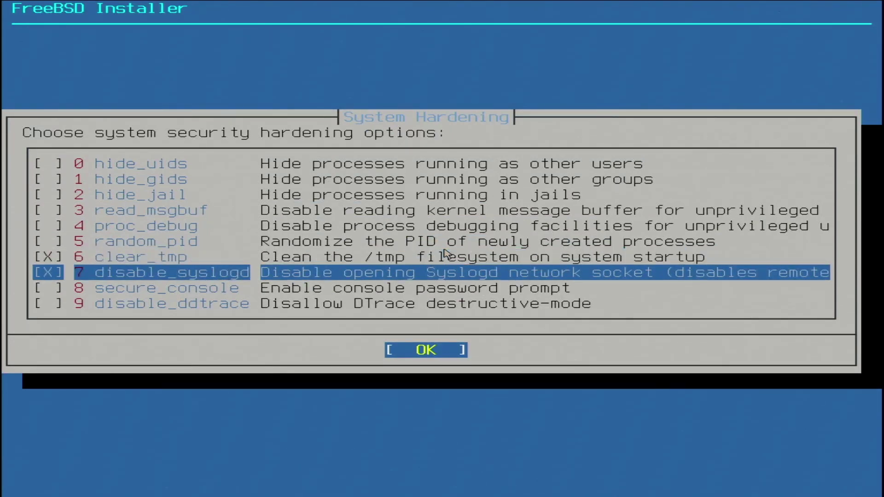
key("Down")
key("Down")
key("space")
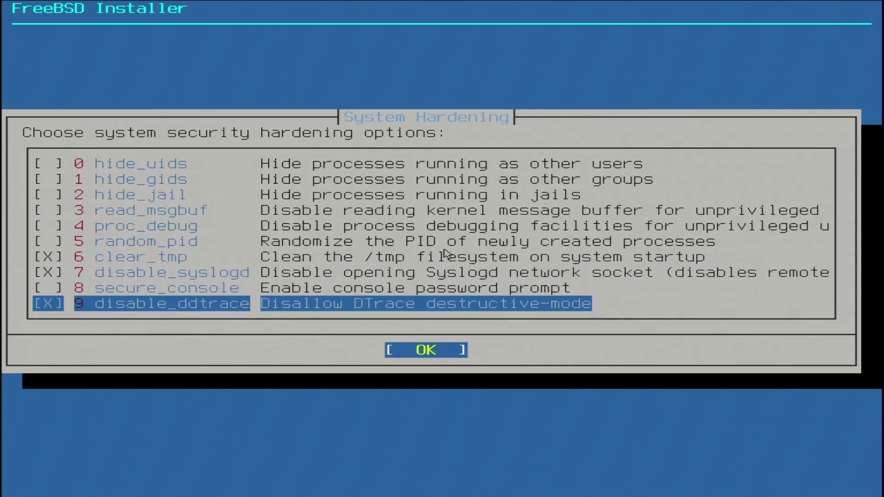
key("Return")
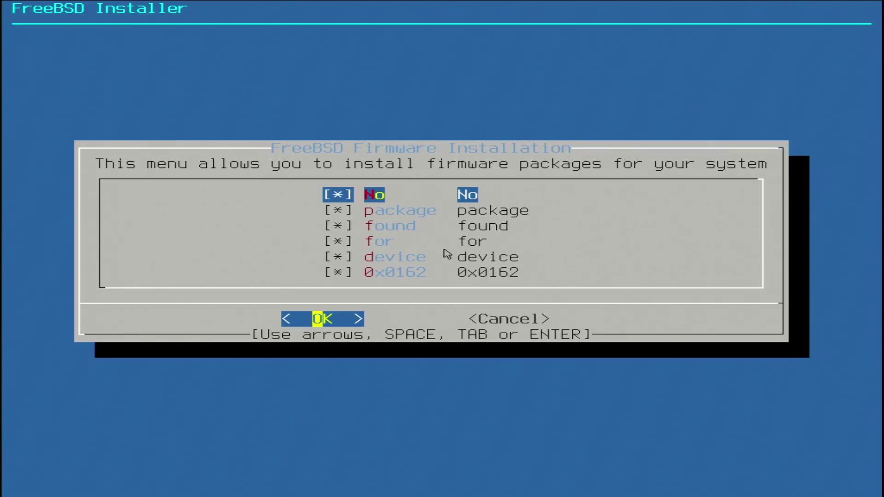
key("Return")
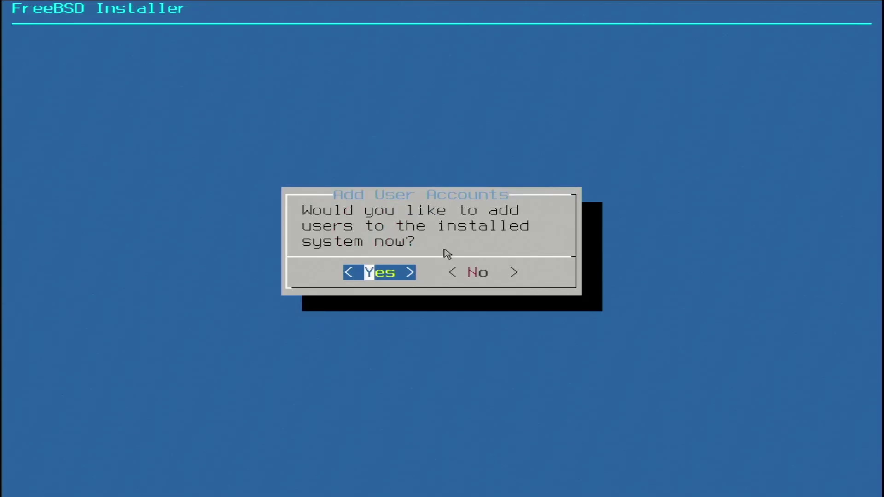
Step: Start adding a user account with its username and full name, keeping the default uid and login group
key("Return")
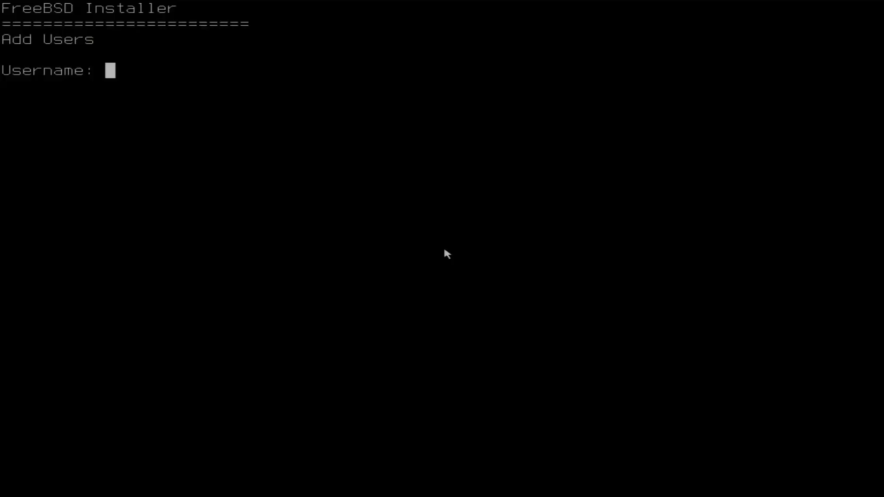
type("steve")
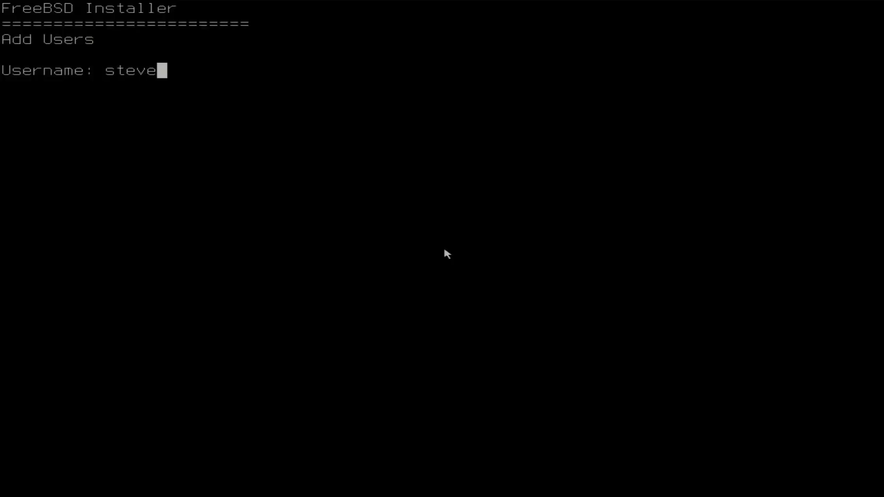
key("Return")
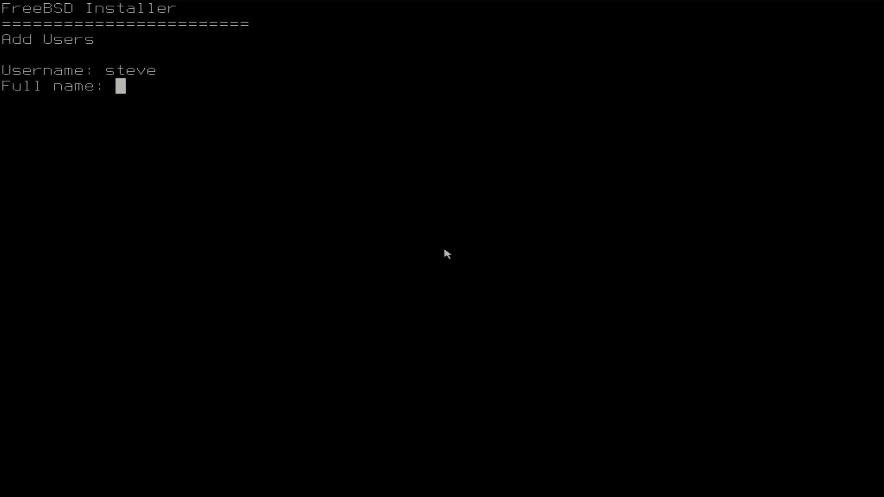
type("Steve")
key("Return")
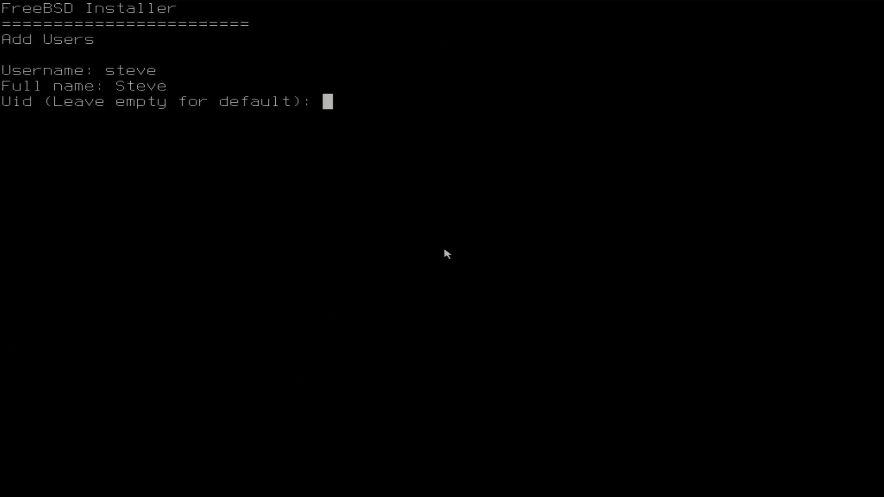
key("Return")
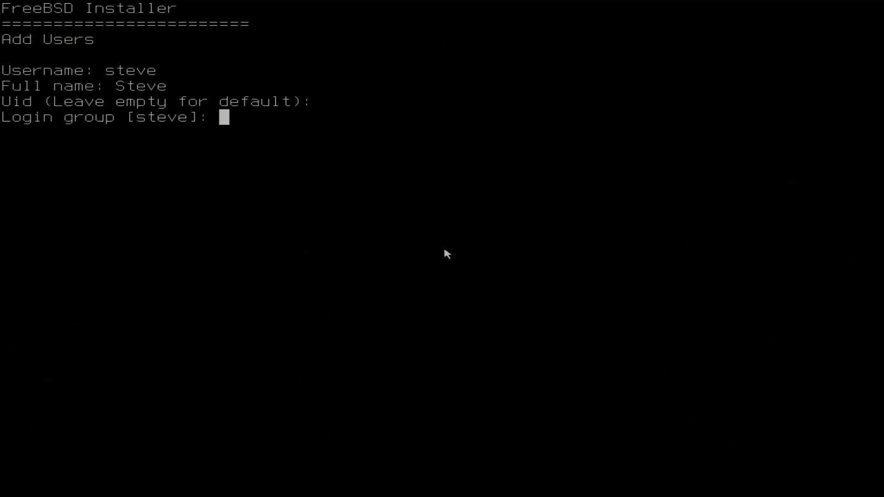
key("Return")
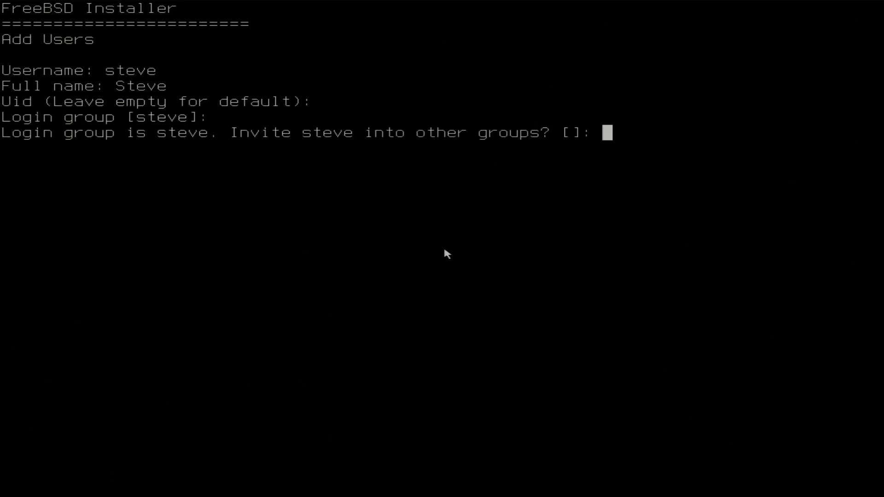
Step: Invite the new user into the wheel and operator groups and keep the default login class
type("wheel")
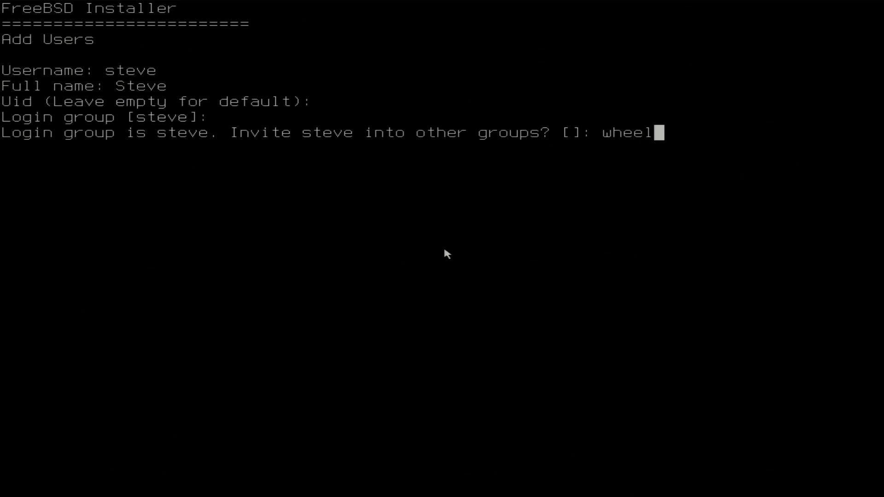
type(" op")
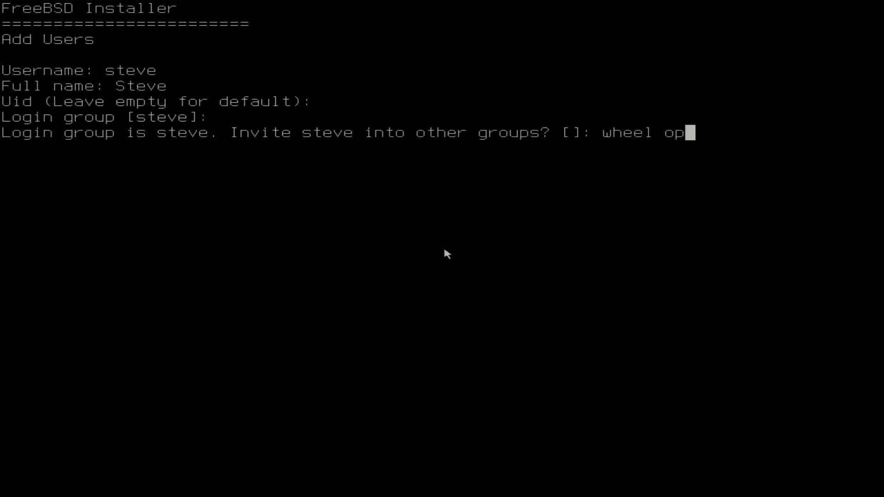
type("erator")
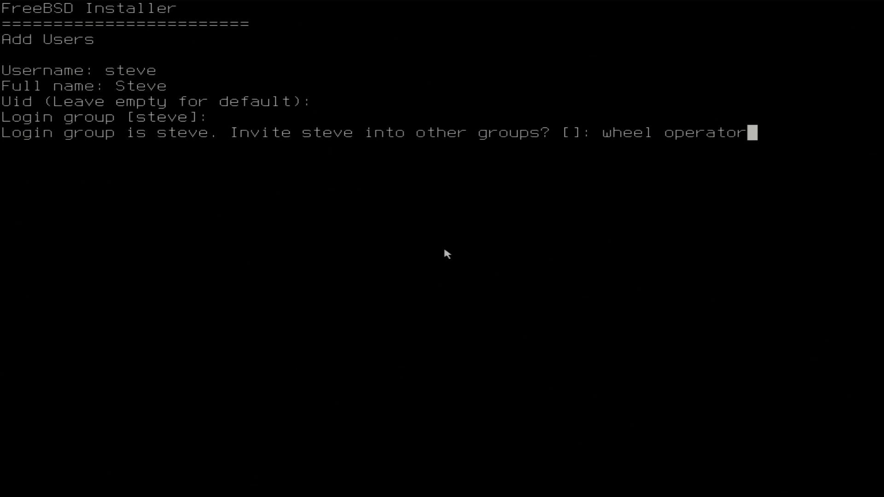
key("Return")
key("Return")
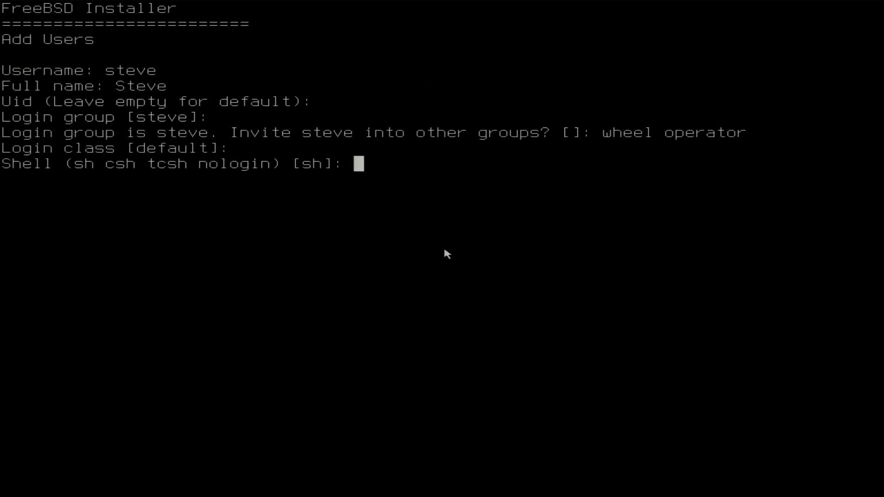
Step: Keep the sh shell, the default home directory and its permissions, and leave ZFS encryption off for the user
key("Return")
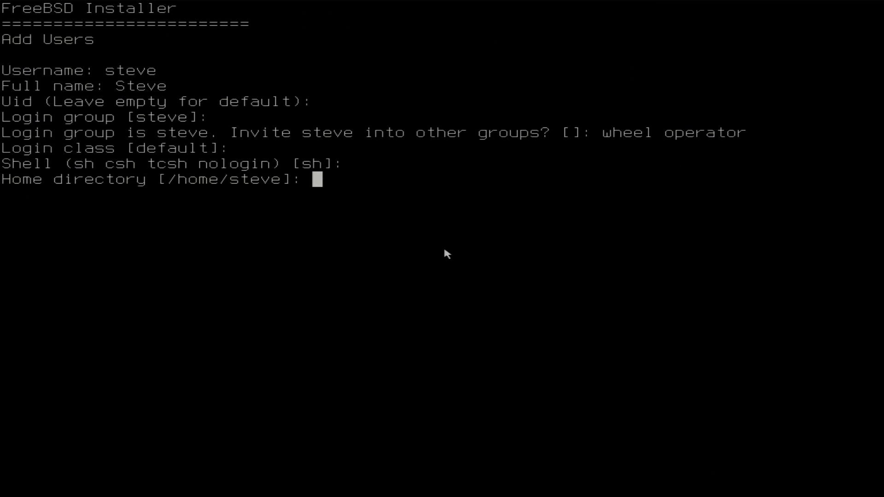
key("Return")
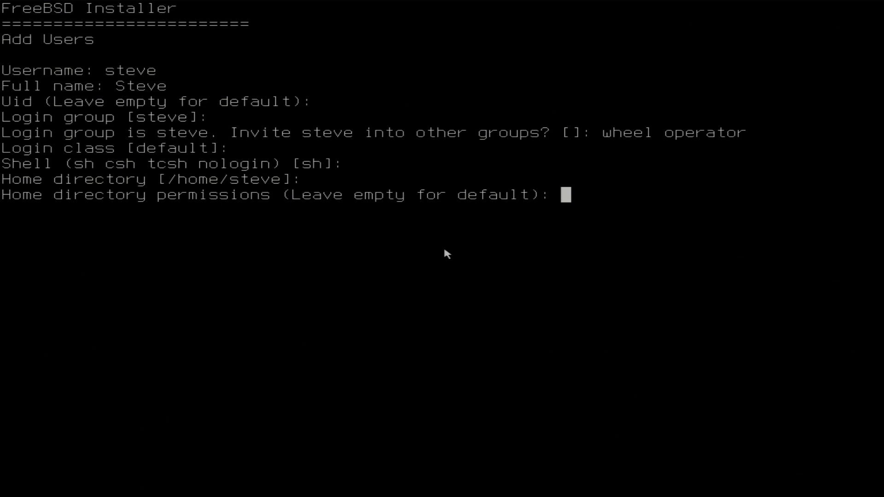
key("Return")
key("Return")
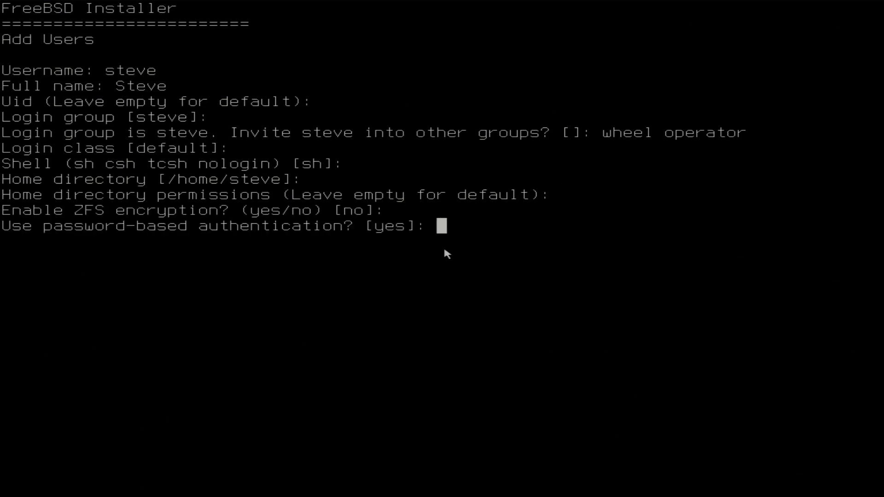
Step: Use password-based authentication without an empty or random password, enter the account password twice, and leave the account unlocked
key("Return")
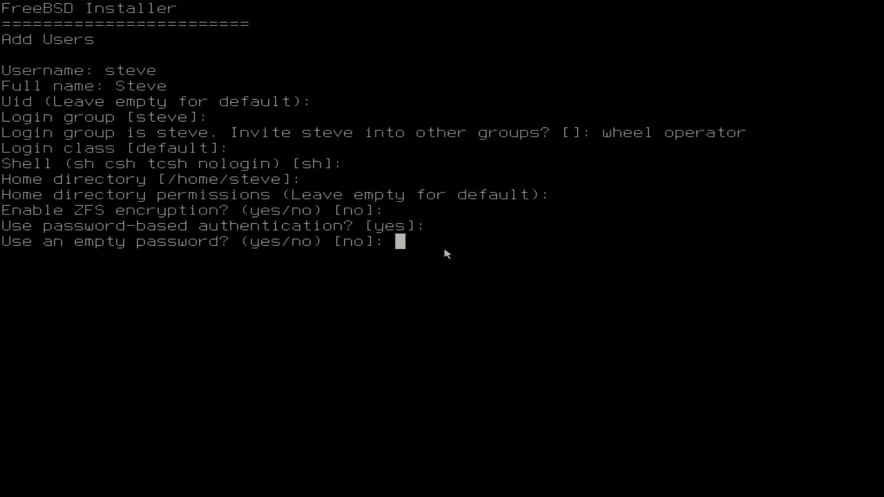
key("Return")
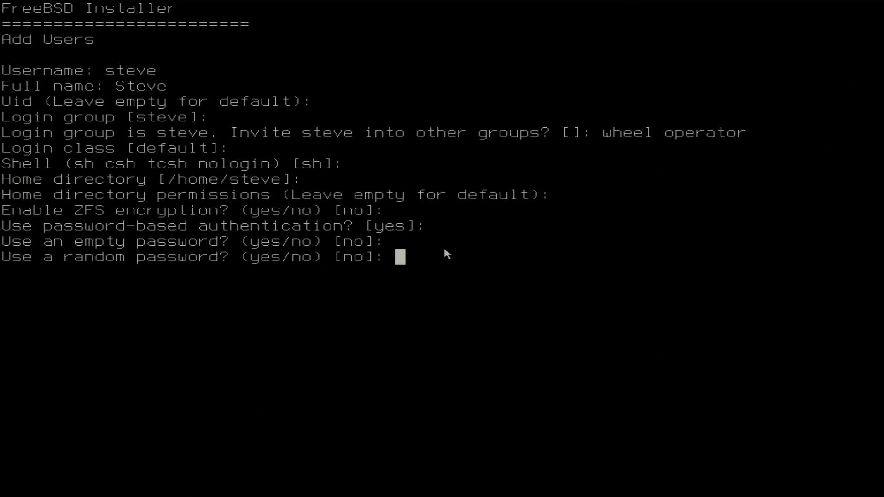
key("Return")
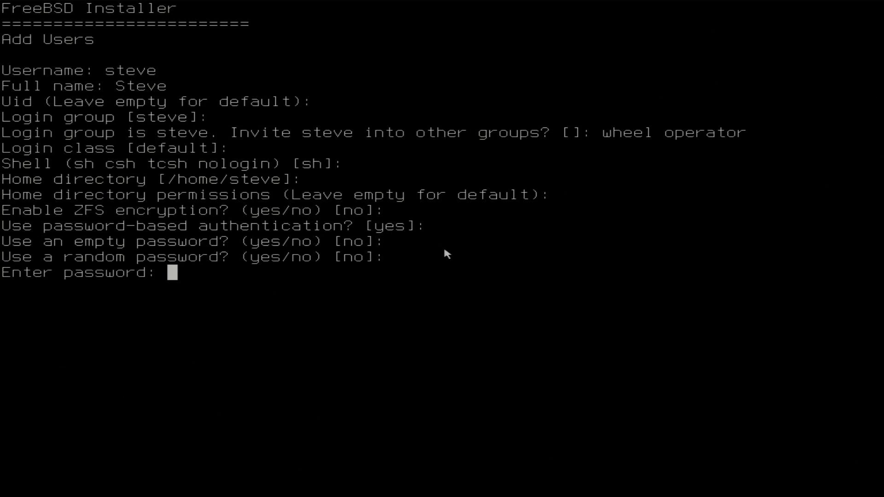
key("Return")
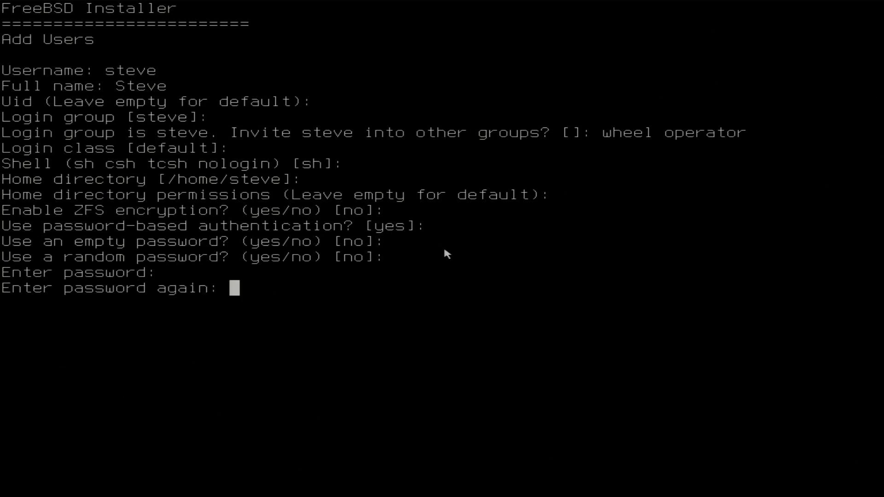
key("Return")
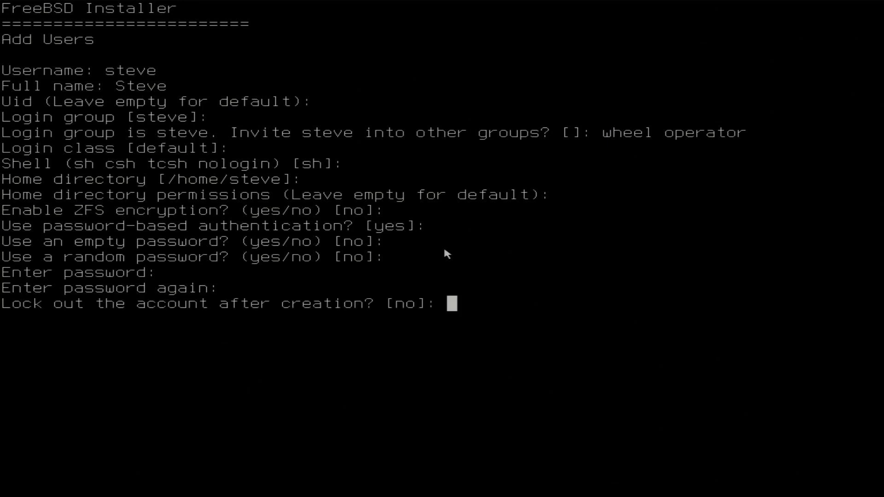
key("Return")
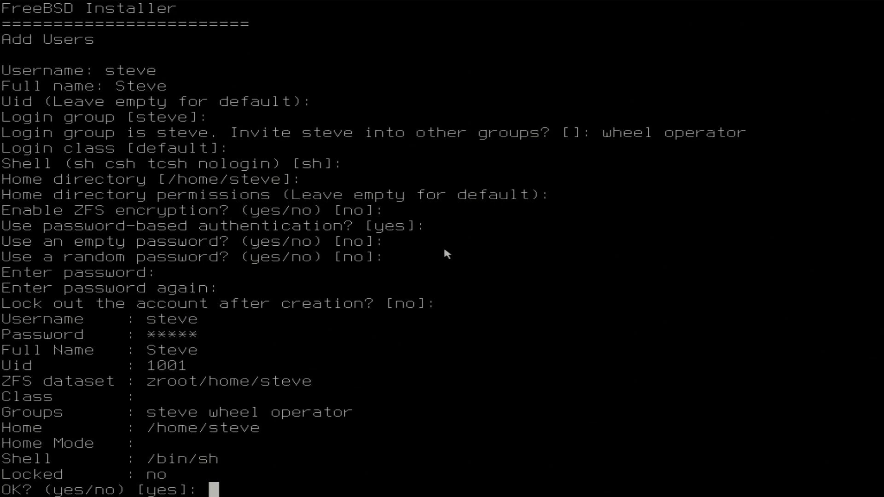
Step: Confirm the new user's account details with y and decline adding another user with n
type("y")
key("Return")
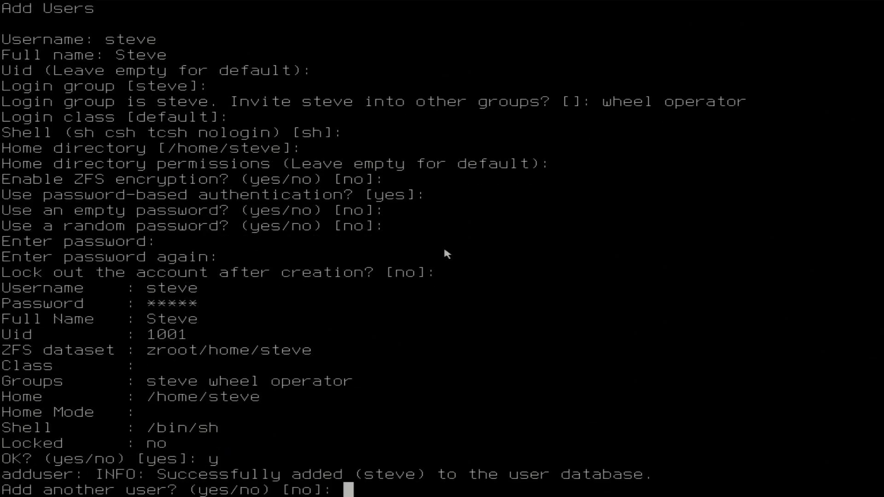
type("n")
key("Return")
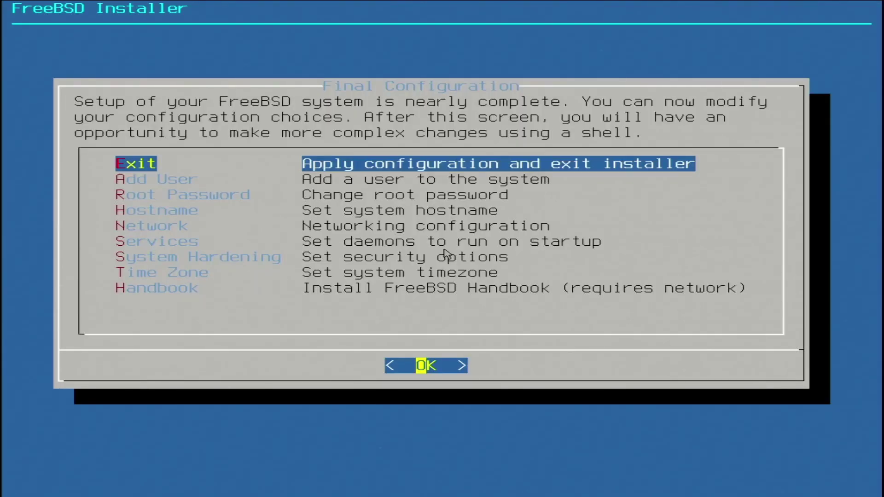
Step: Apply the final configuration, decline opening a shell for manual changes, and reboot into the installed system
key("Return")
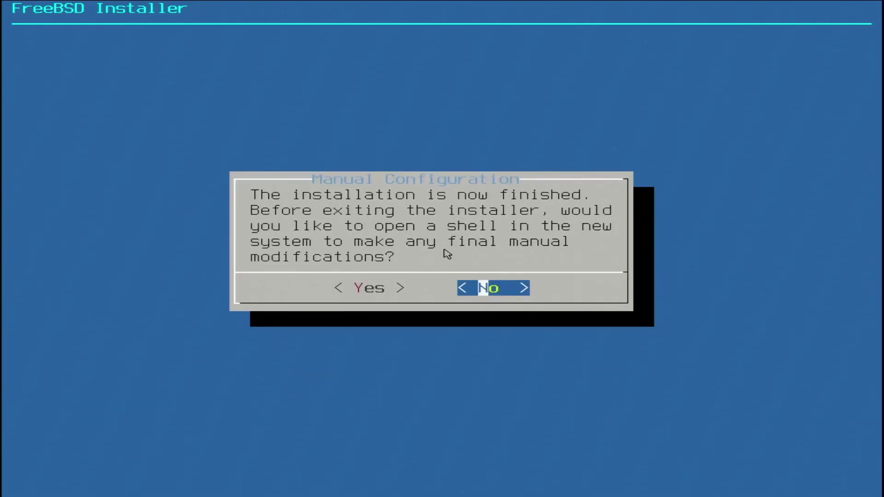
key("Return")
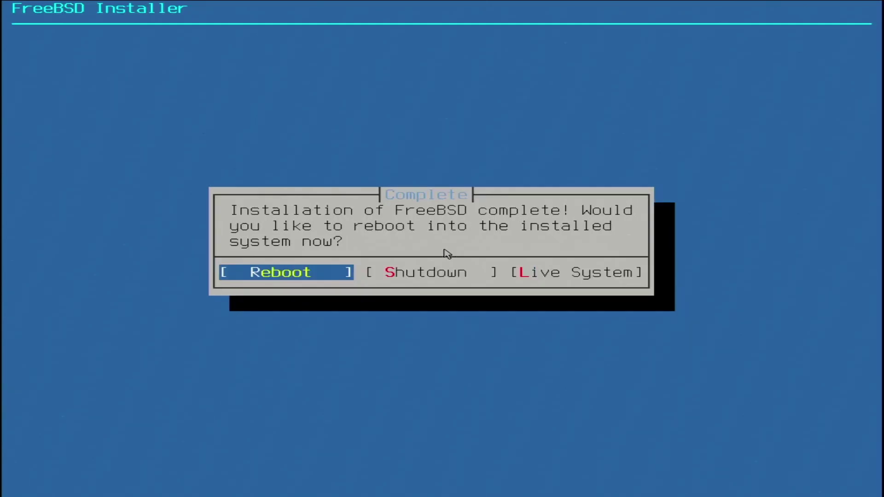
key("Return")
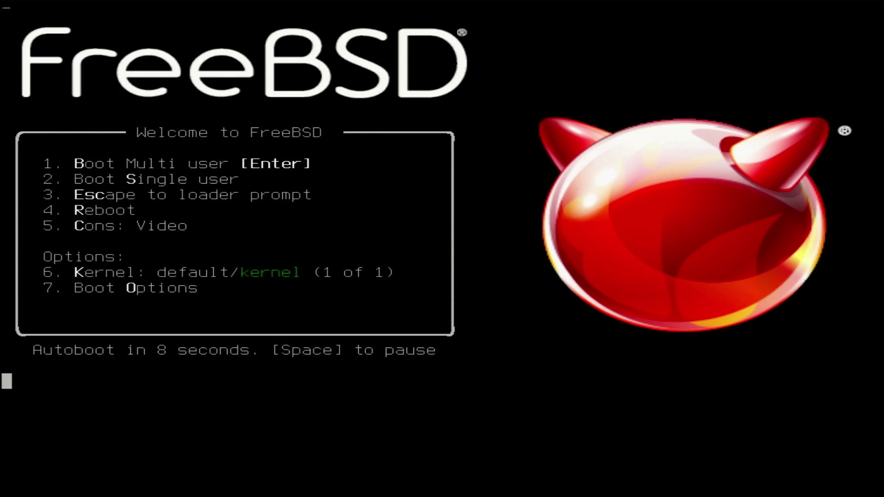
Step: Boot the installed system in multi-user mode and log in at the console with the new account's username and password
key("Return")
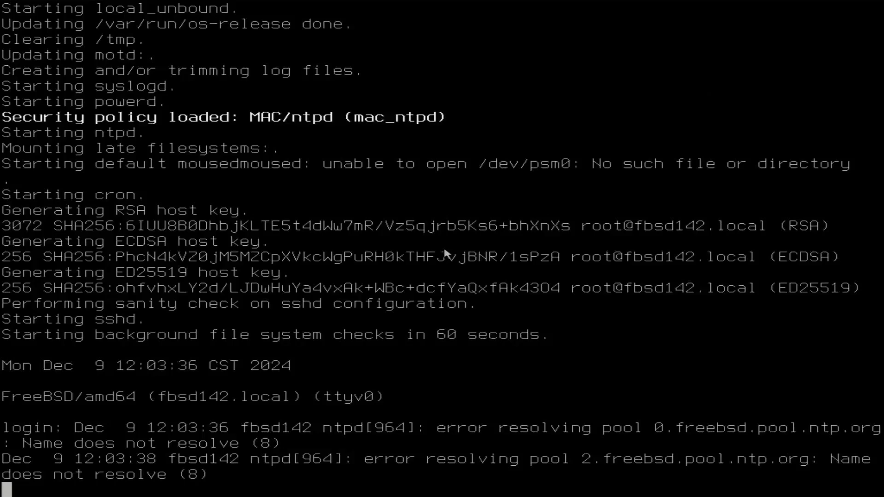
key("Return")
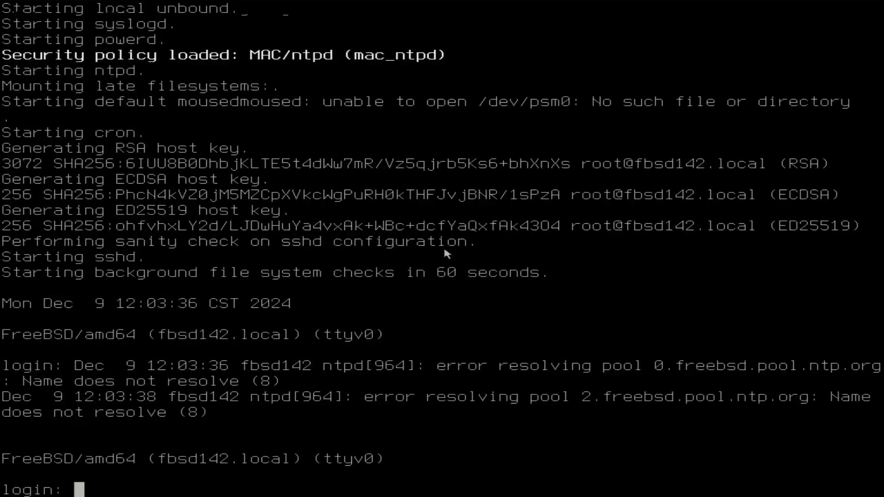
type("steve")
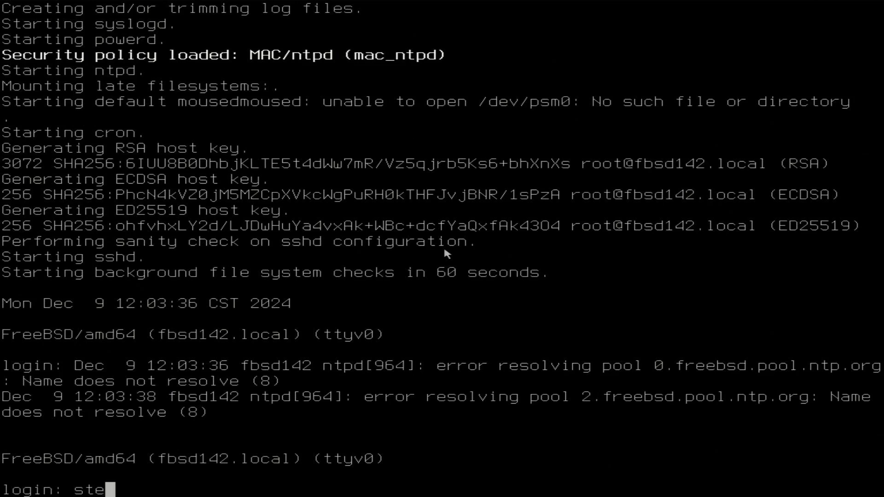
key("Return")
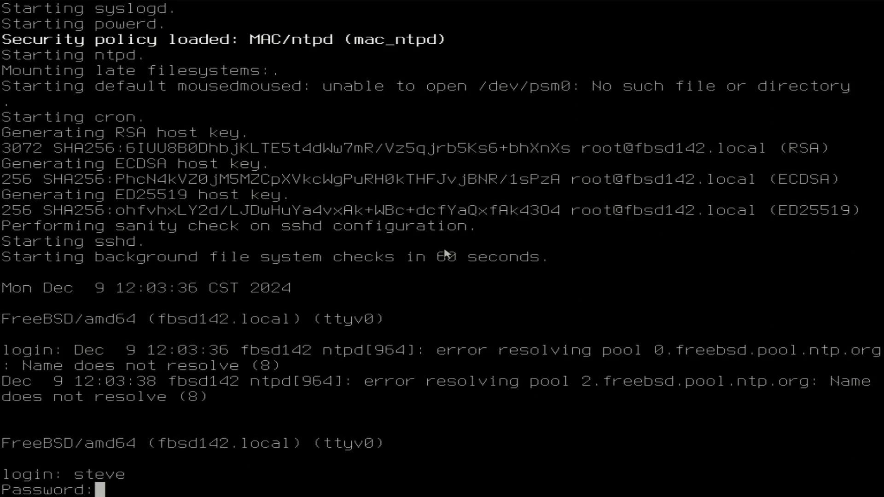
key("Return")
key("Return")
key("Return")
key("Return")
key("Return")
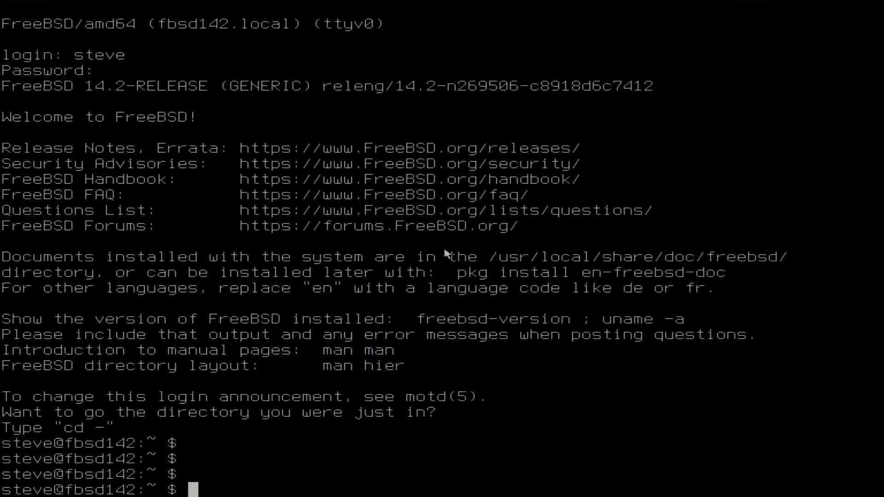
Step: Power off the system immediately with the command shutdown -p now
type("shutdown")
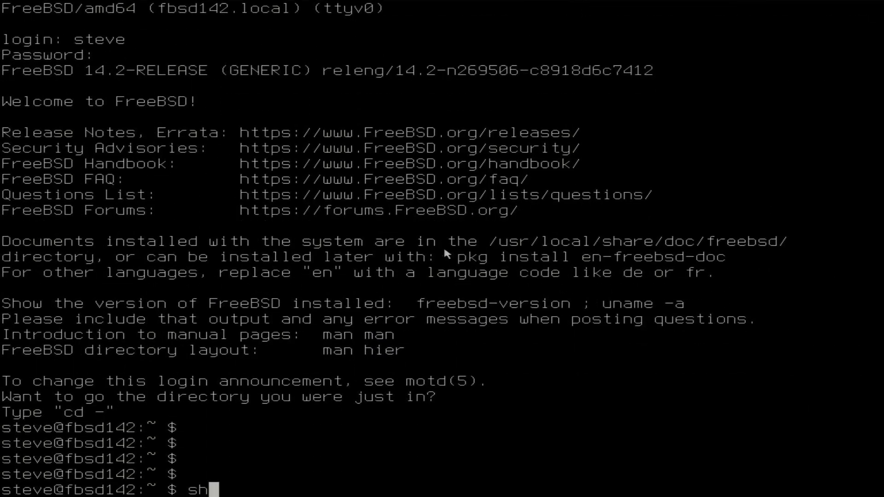
type(" -")
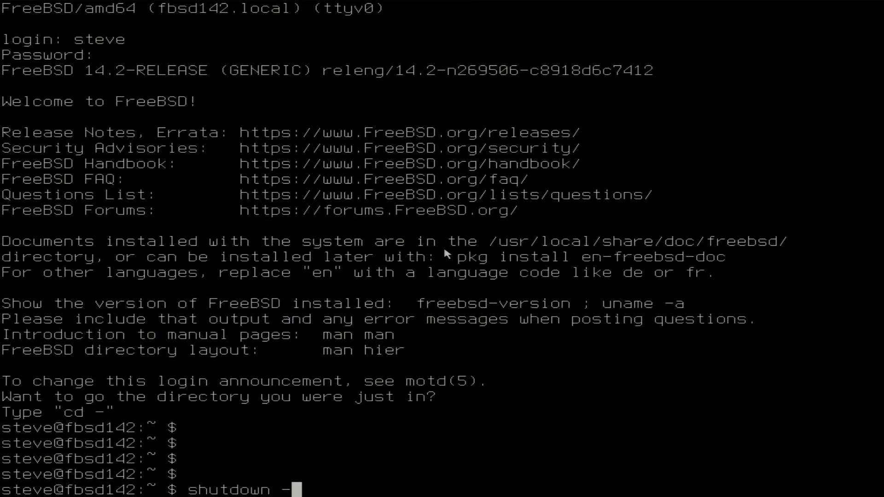
type("p now")
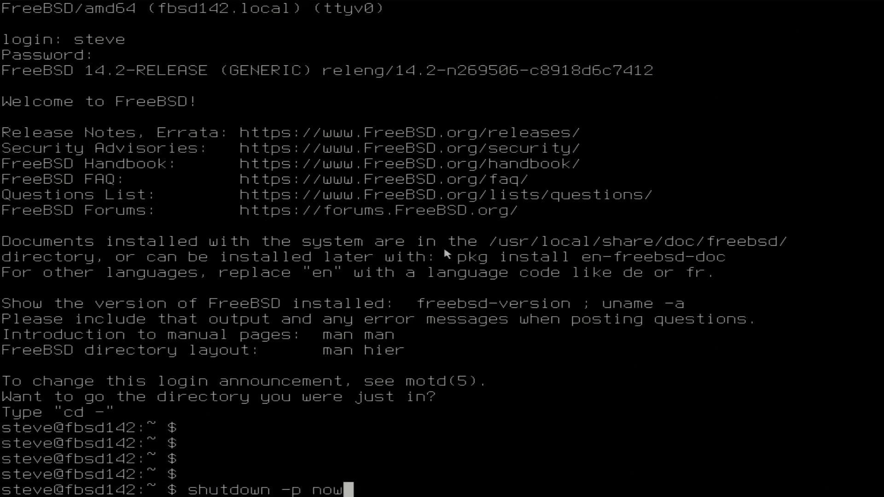
key("Return")
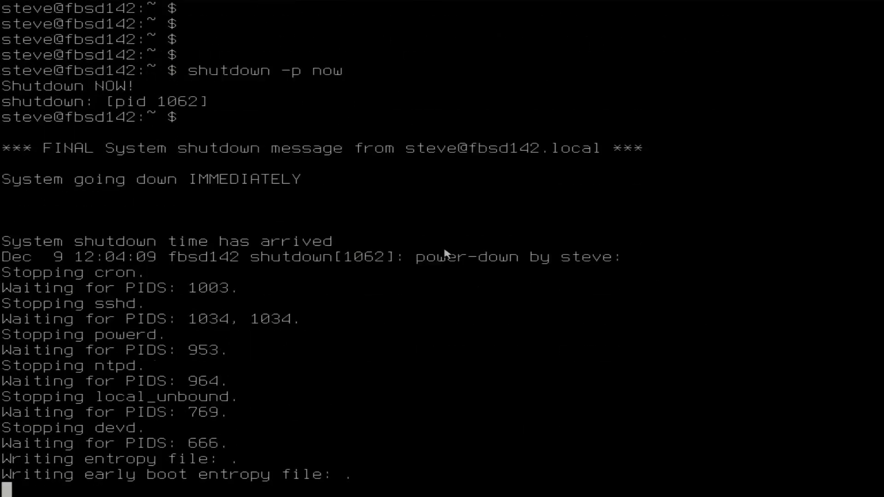